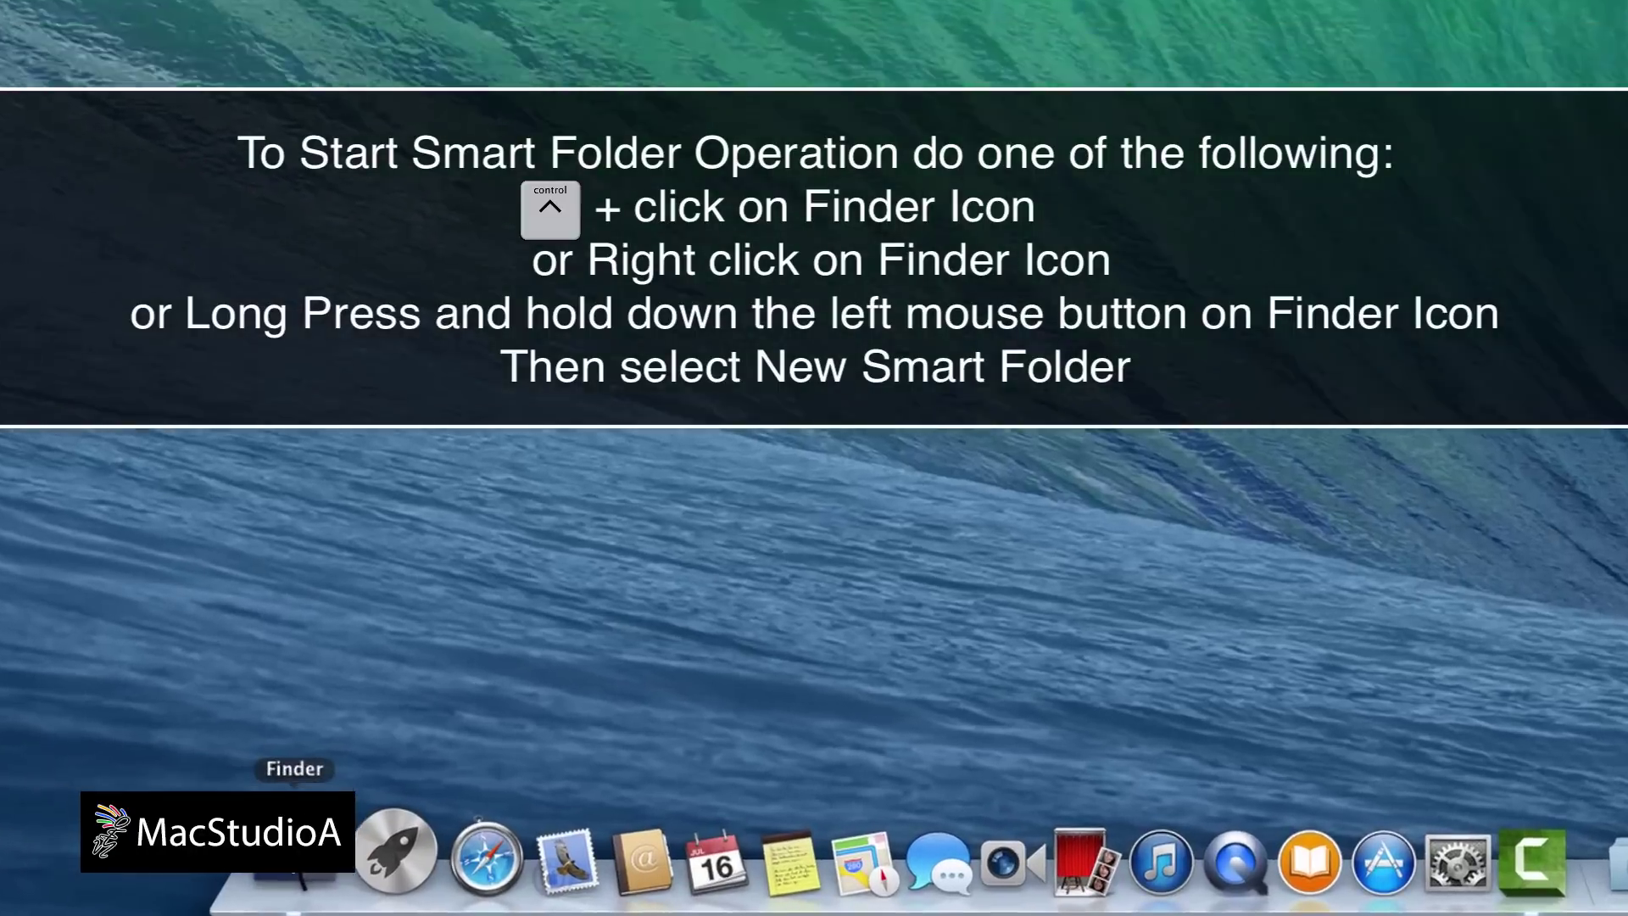
Start a new smart folder from the Finder Dock menu and from File > New Smart Folder, closing each.
{"action": "right_click", "coordinate": [349, 878]}
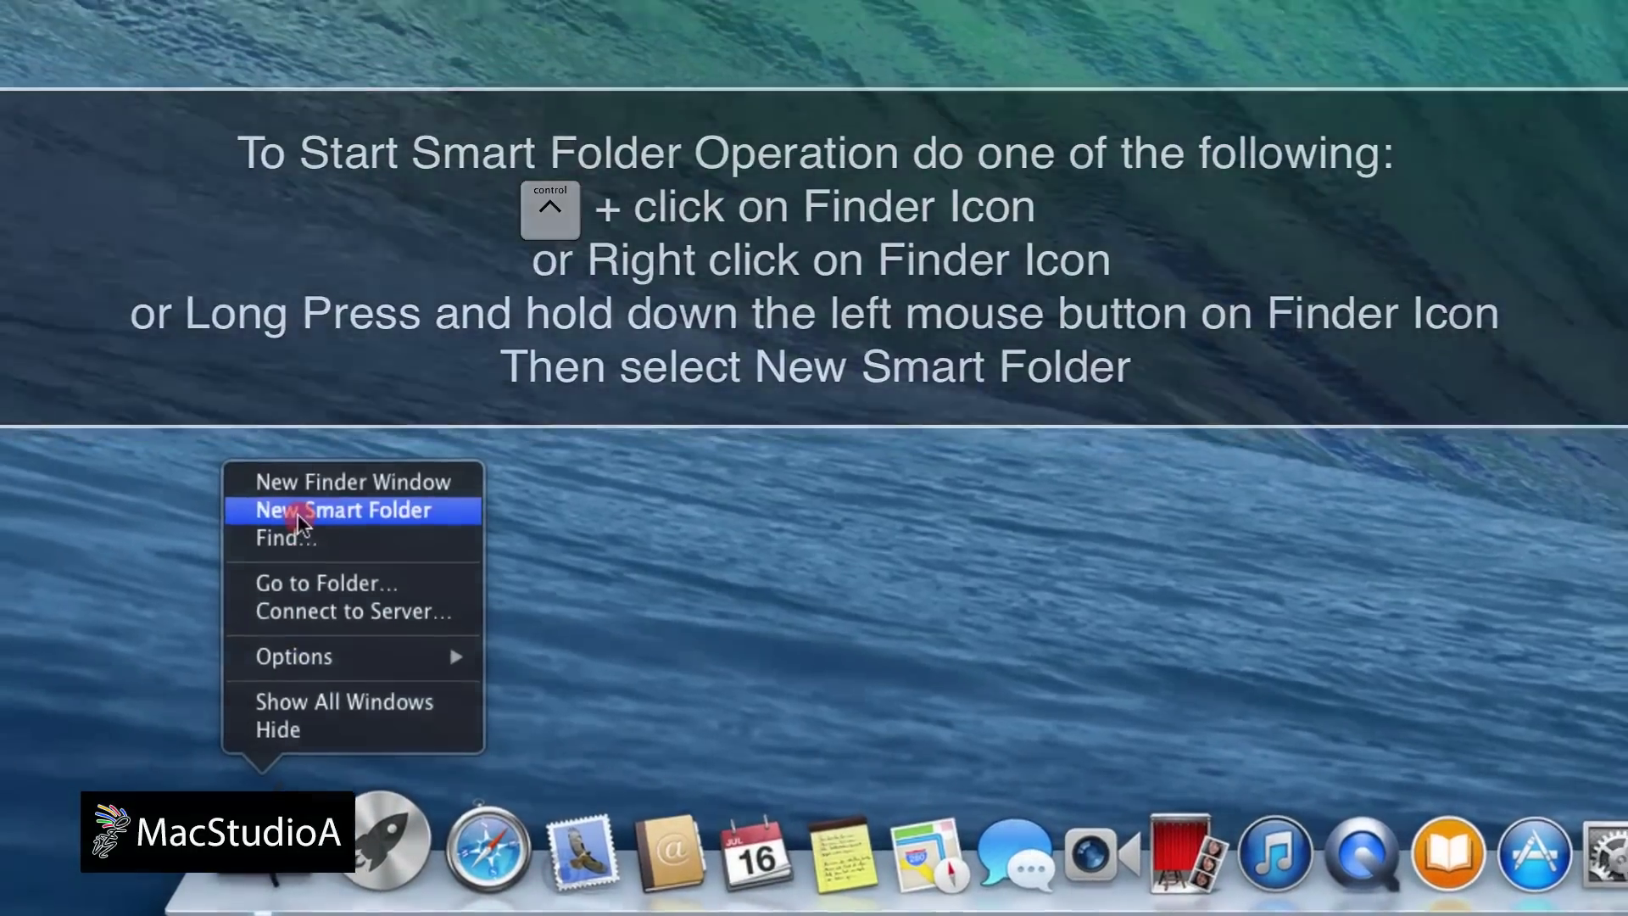
{"action": "left_click", "coordinate": [298, 500]}
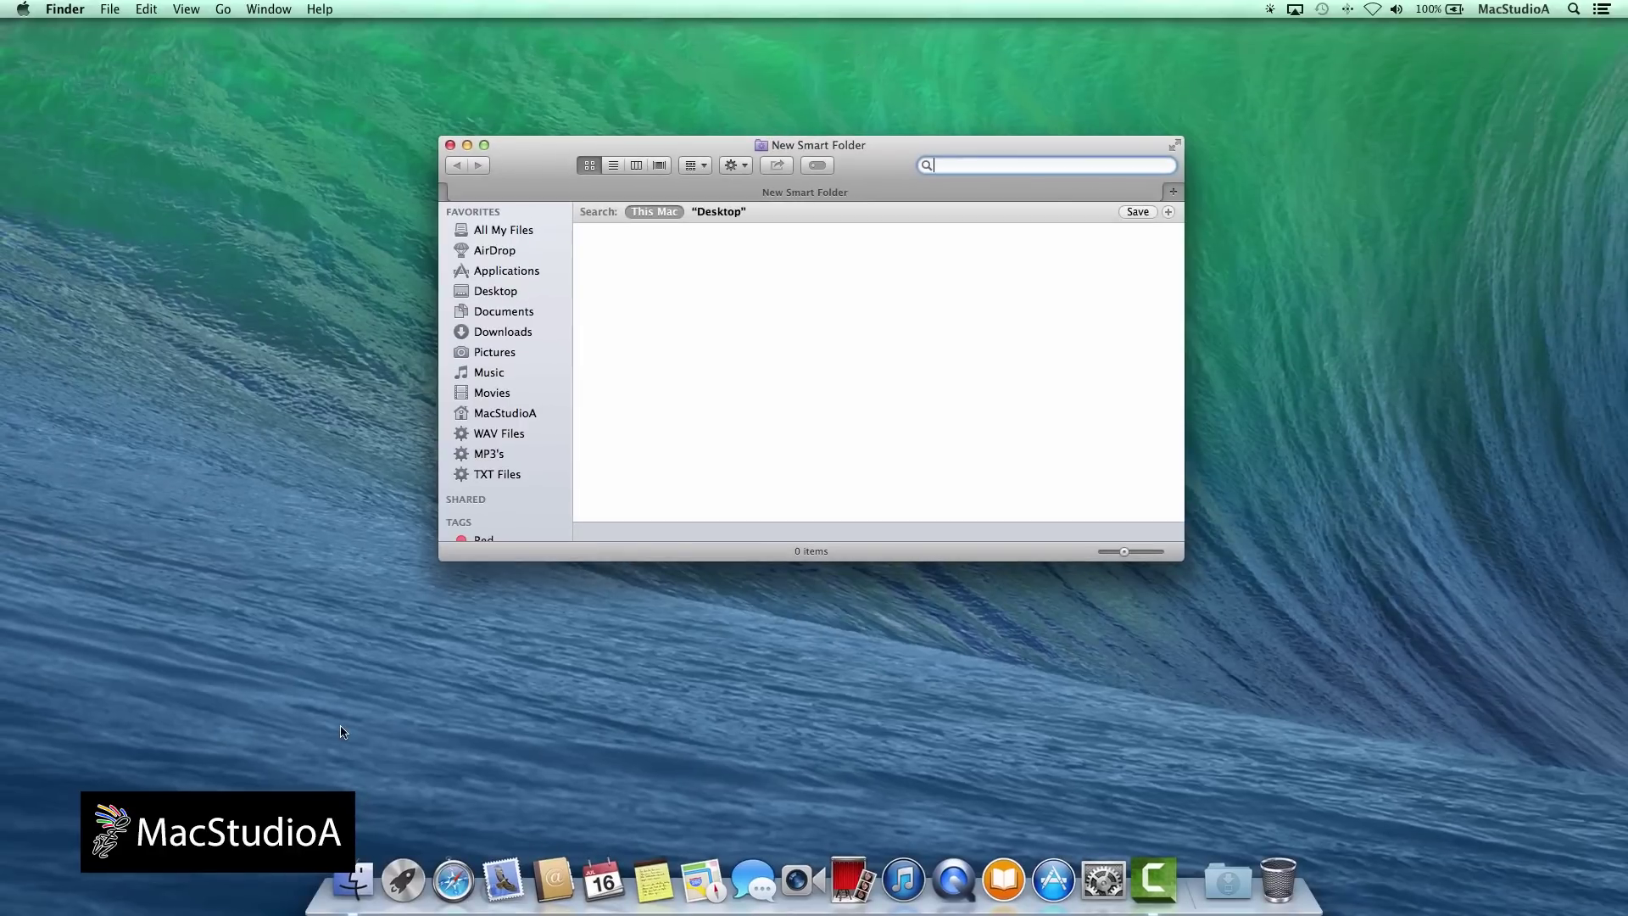
{"action": "left_click", "coordinate": [450, 145]}
{"action": "left_click", "coordinate": [109, 8]}
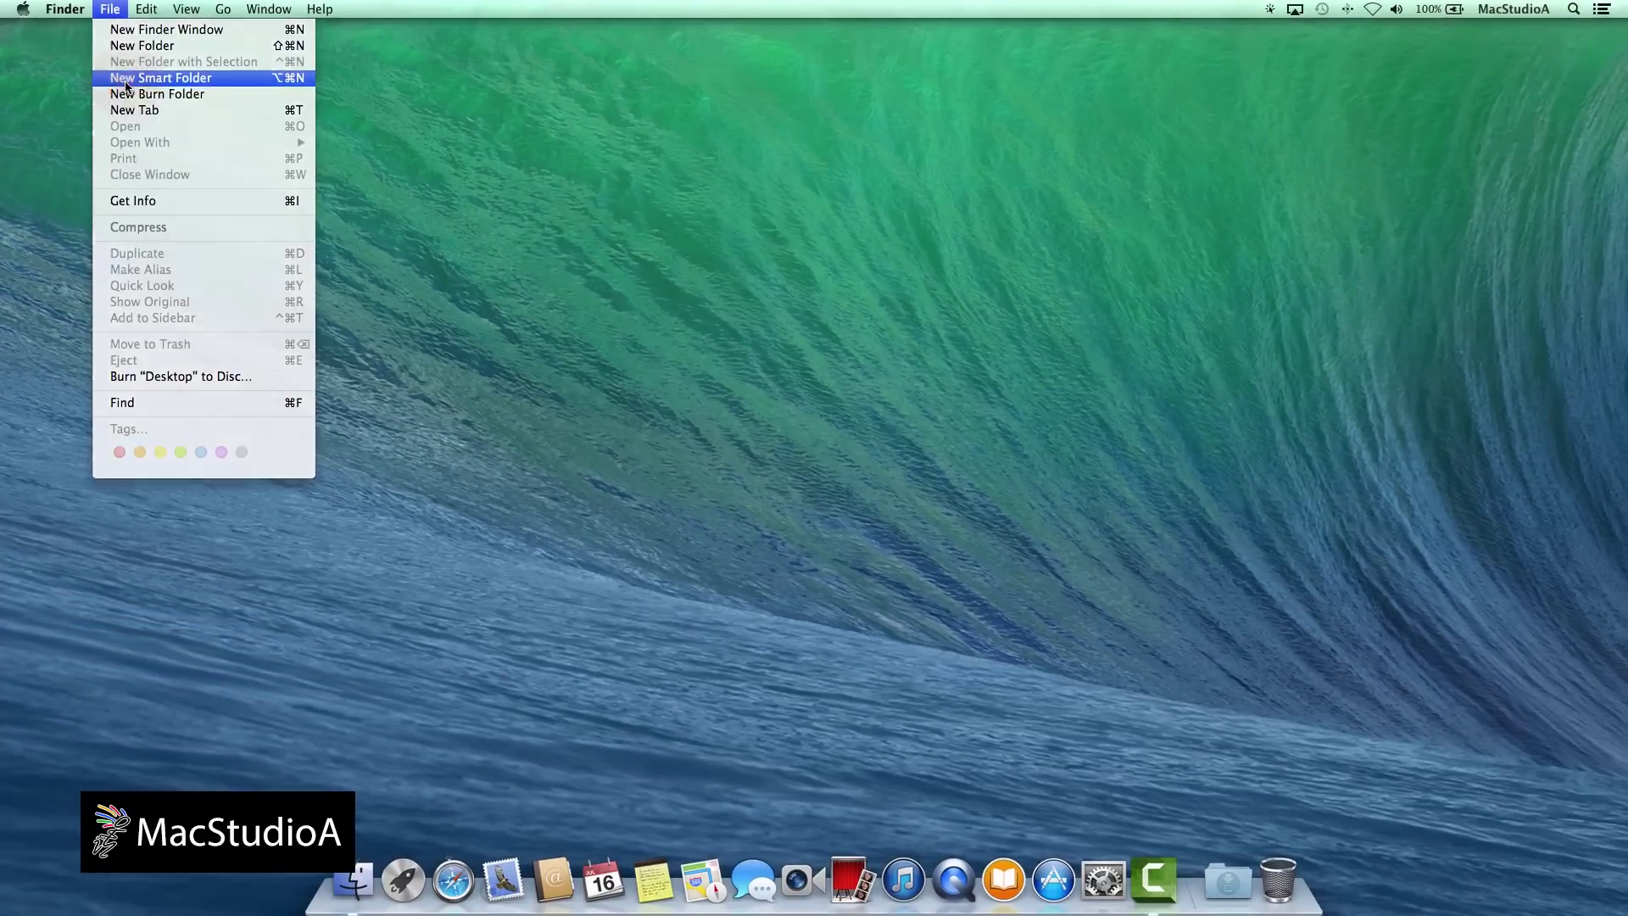
{"action": "left_click", "coordinate": [125, 85]}
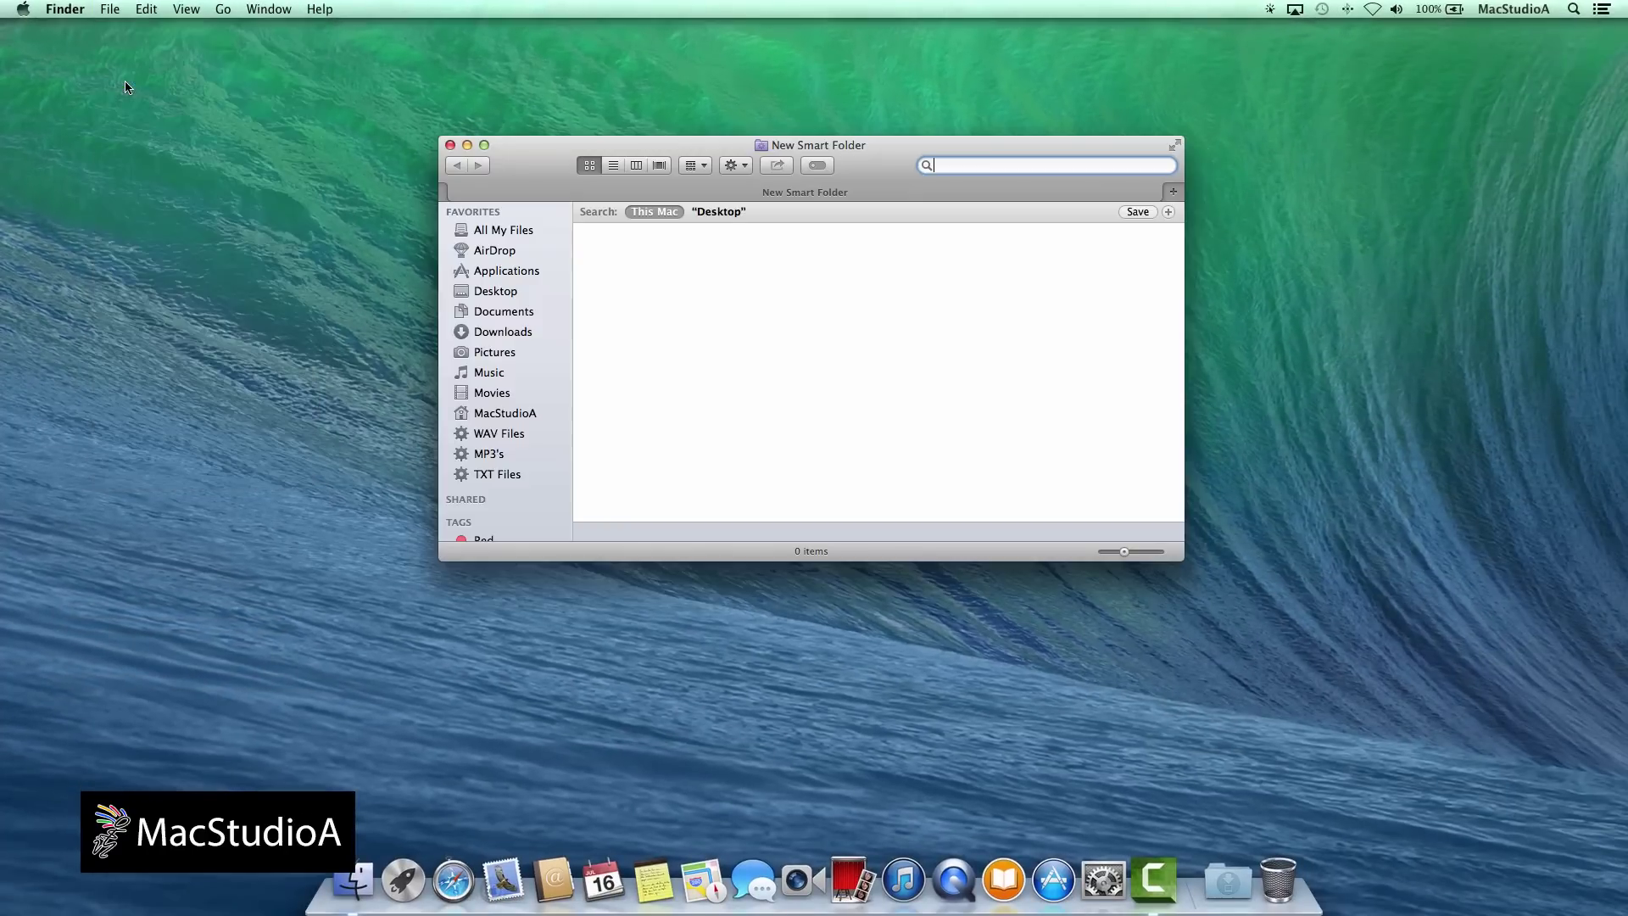
{"action": "left_click", "coordinate": [450, 145]}
Start a File > Find search, close it, and open a fresh Finder window on the home folder.
{"action": "left_click", "coordinate": [109, 8]}
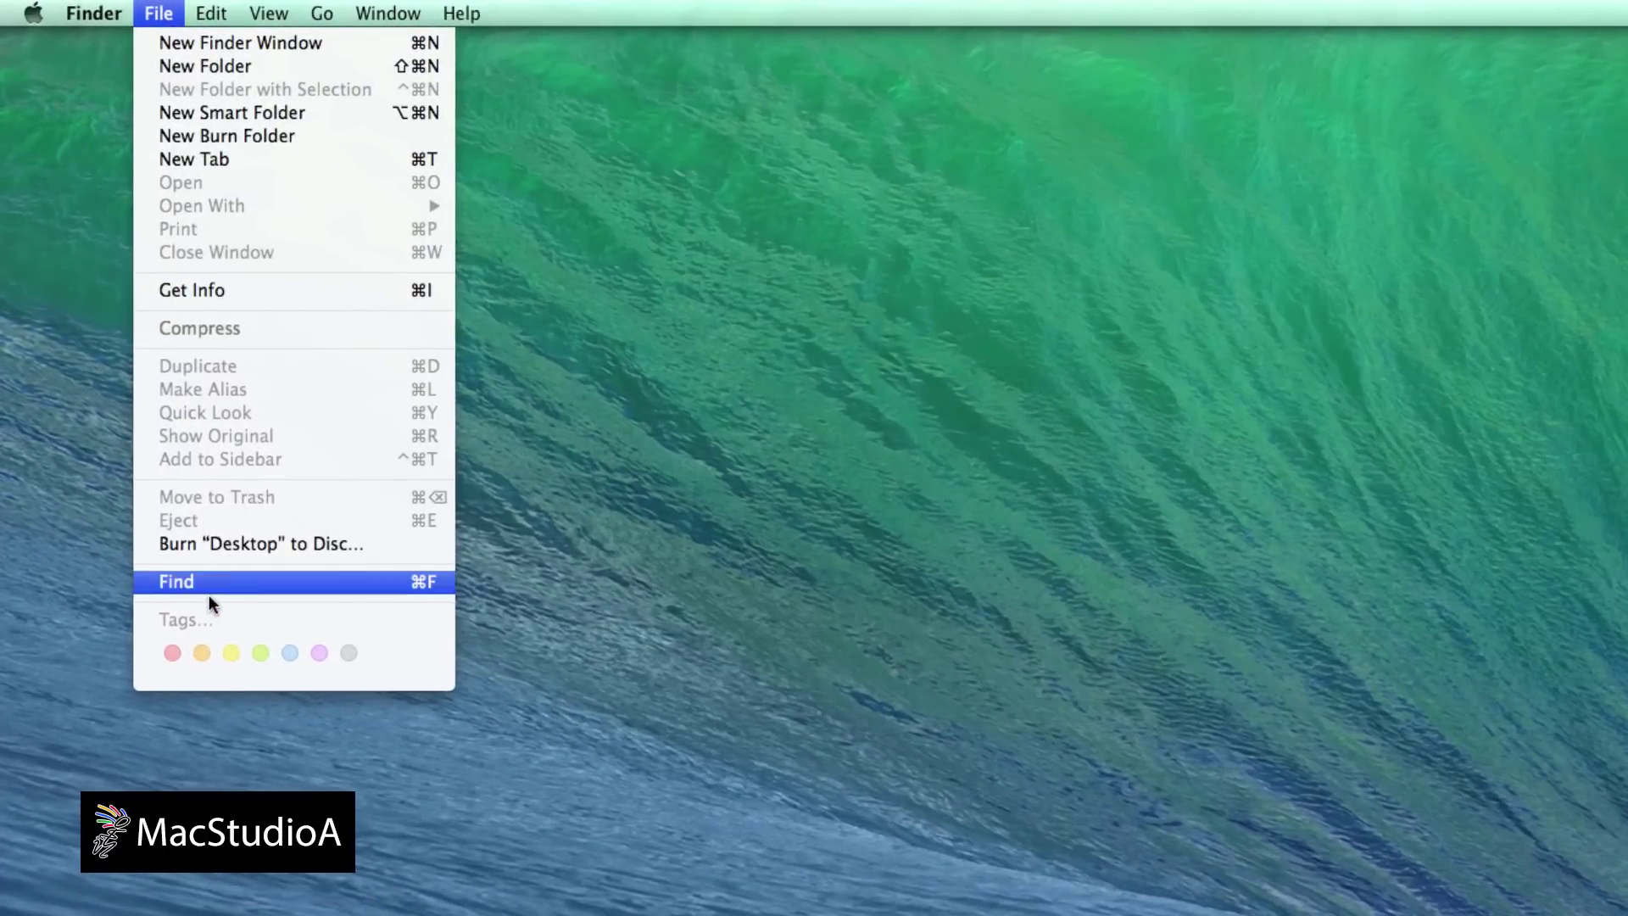
{"action": "left_click", "coordinate": [203, 583]}
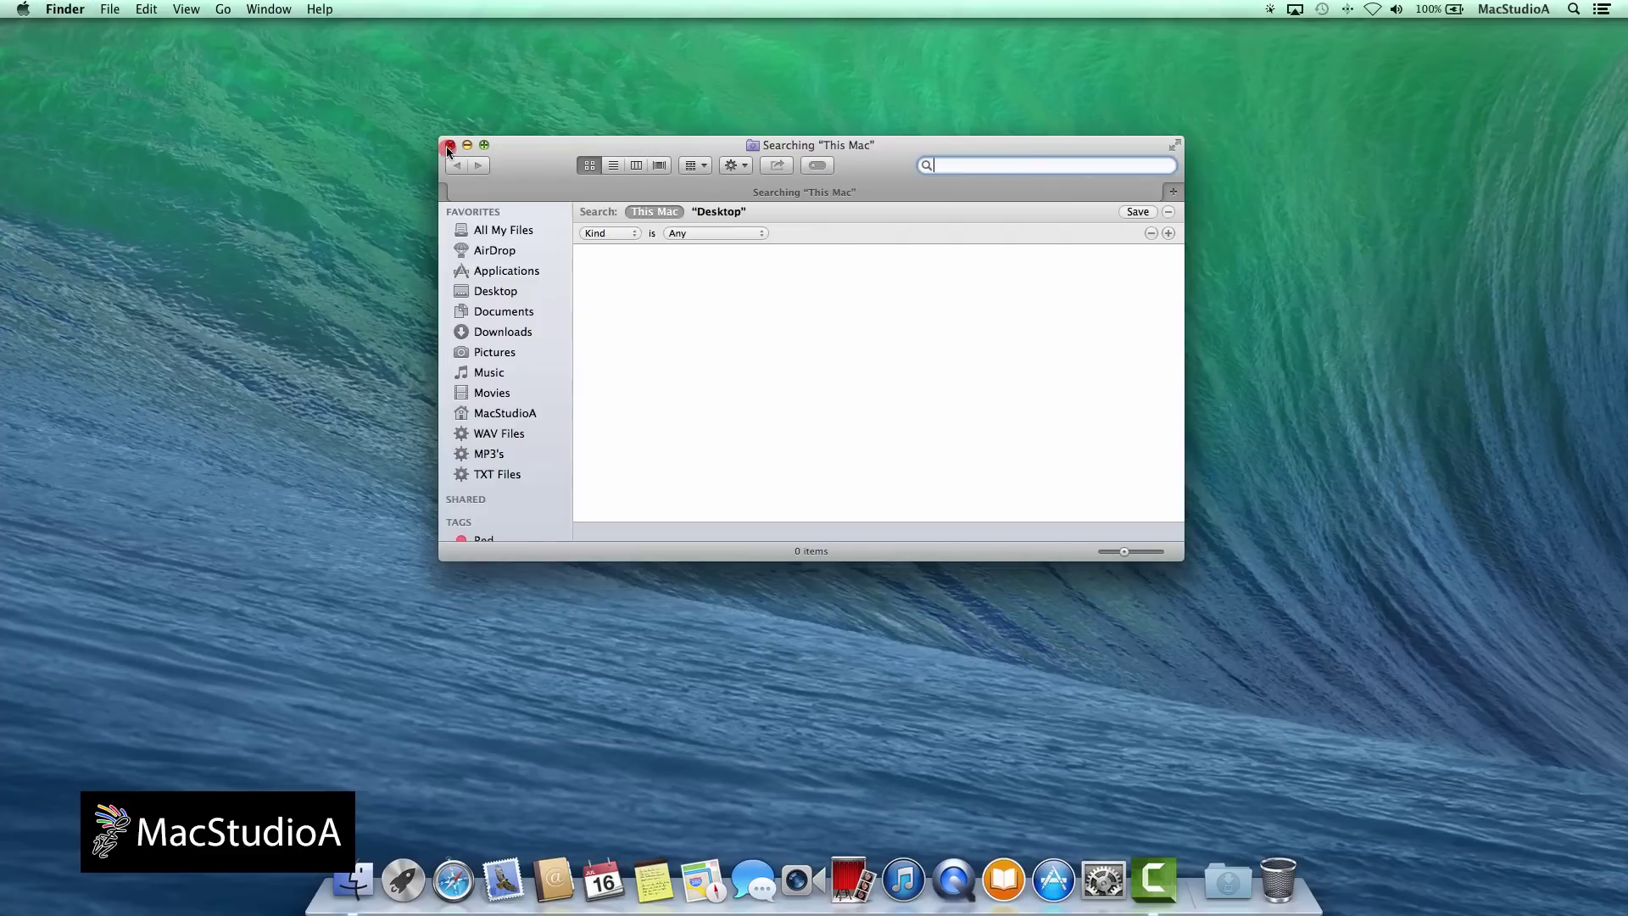
{"action": "left_click", "coordinate": [448, 146]}
{"action": "left_click", "coordinate": [359, 881]}
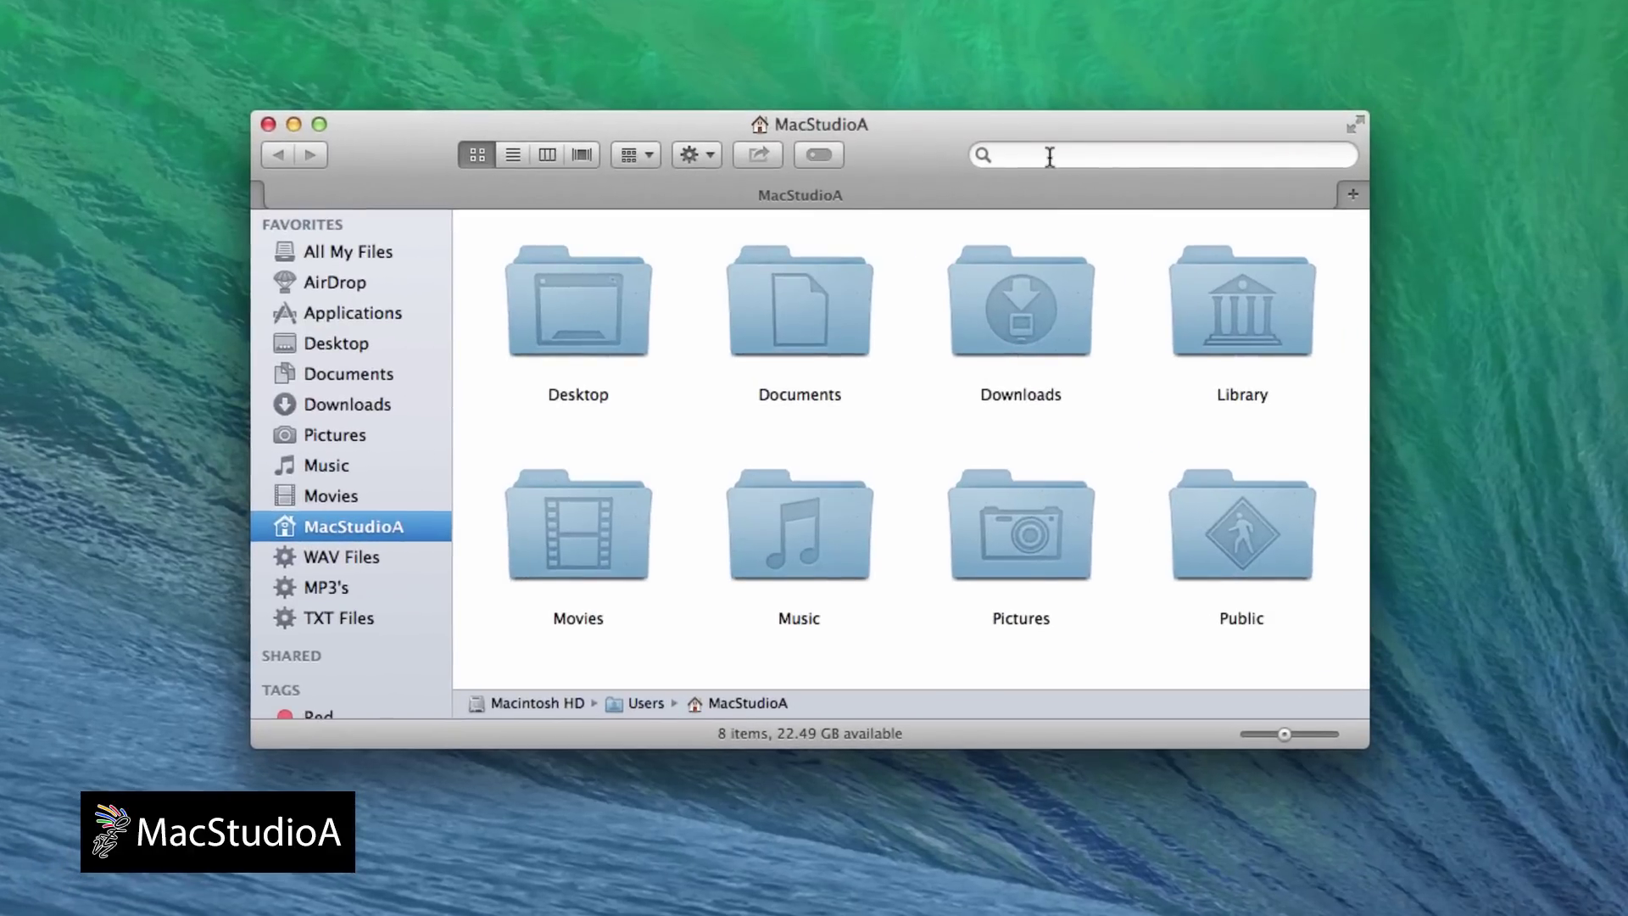
{"action": "left_click", "coordinate": [1049, 156]}
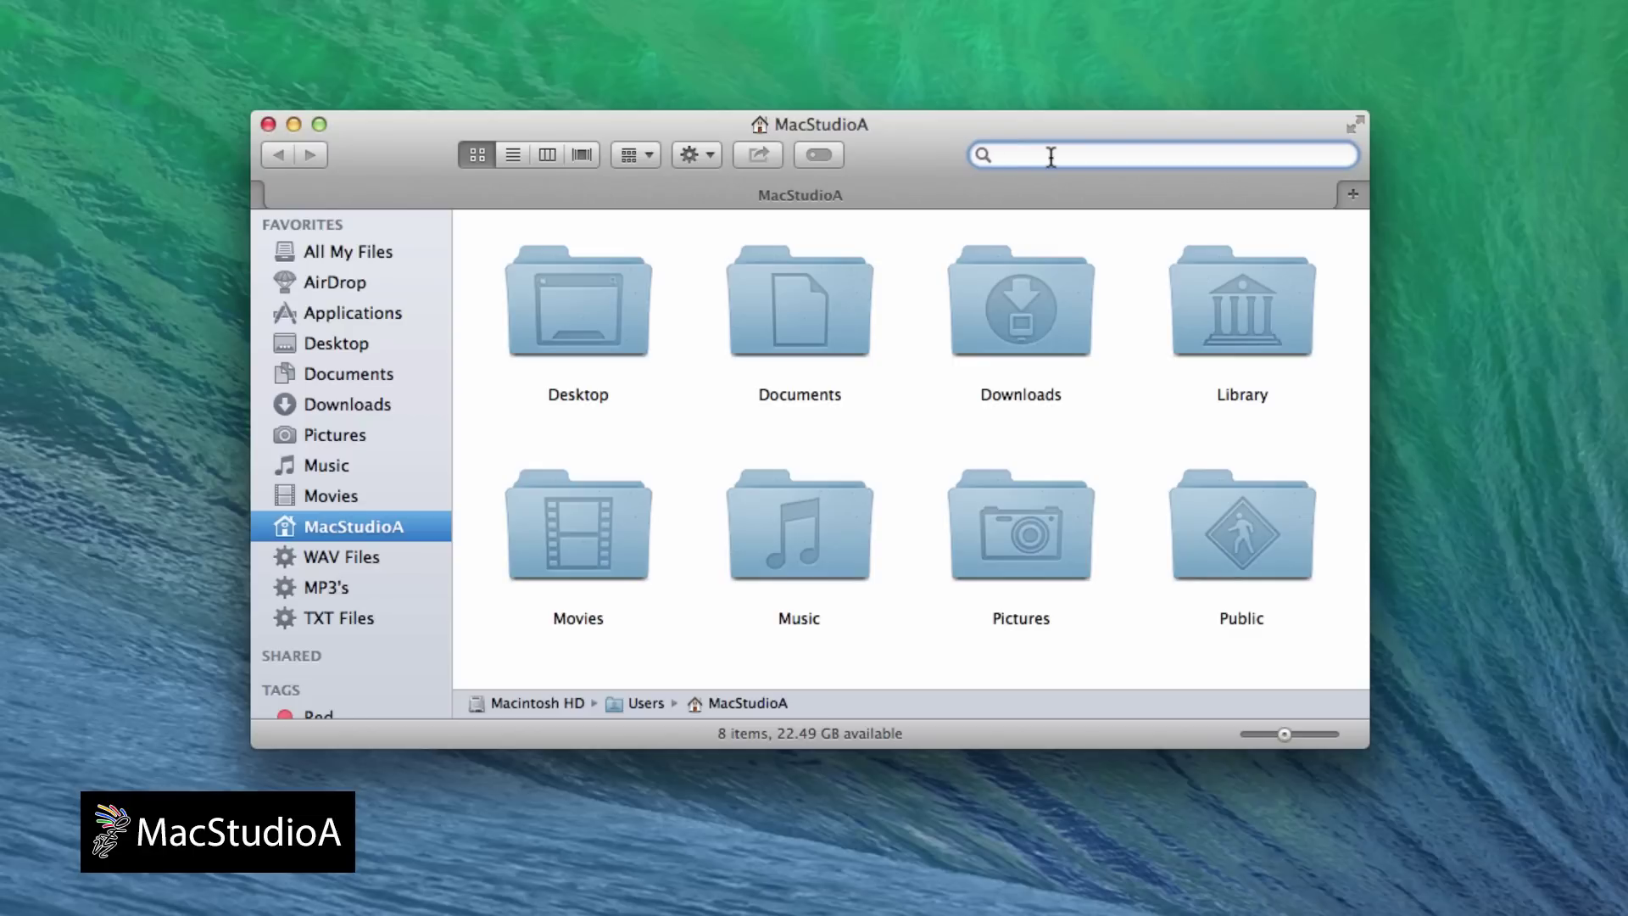
Search This Mac for kind JPEG image, listing 9,202 items, and begin saving the search.
{"action": "type", "text": "j"}
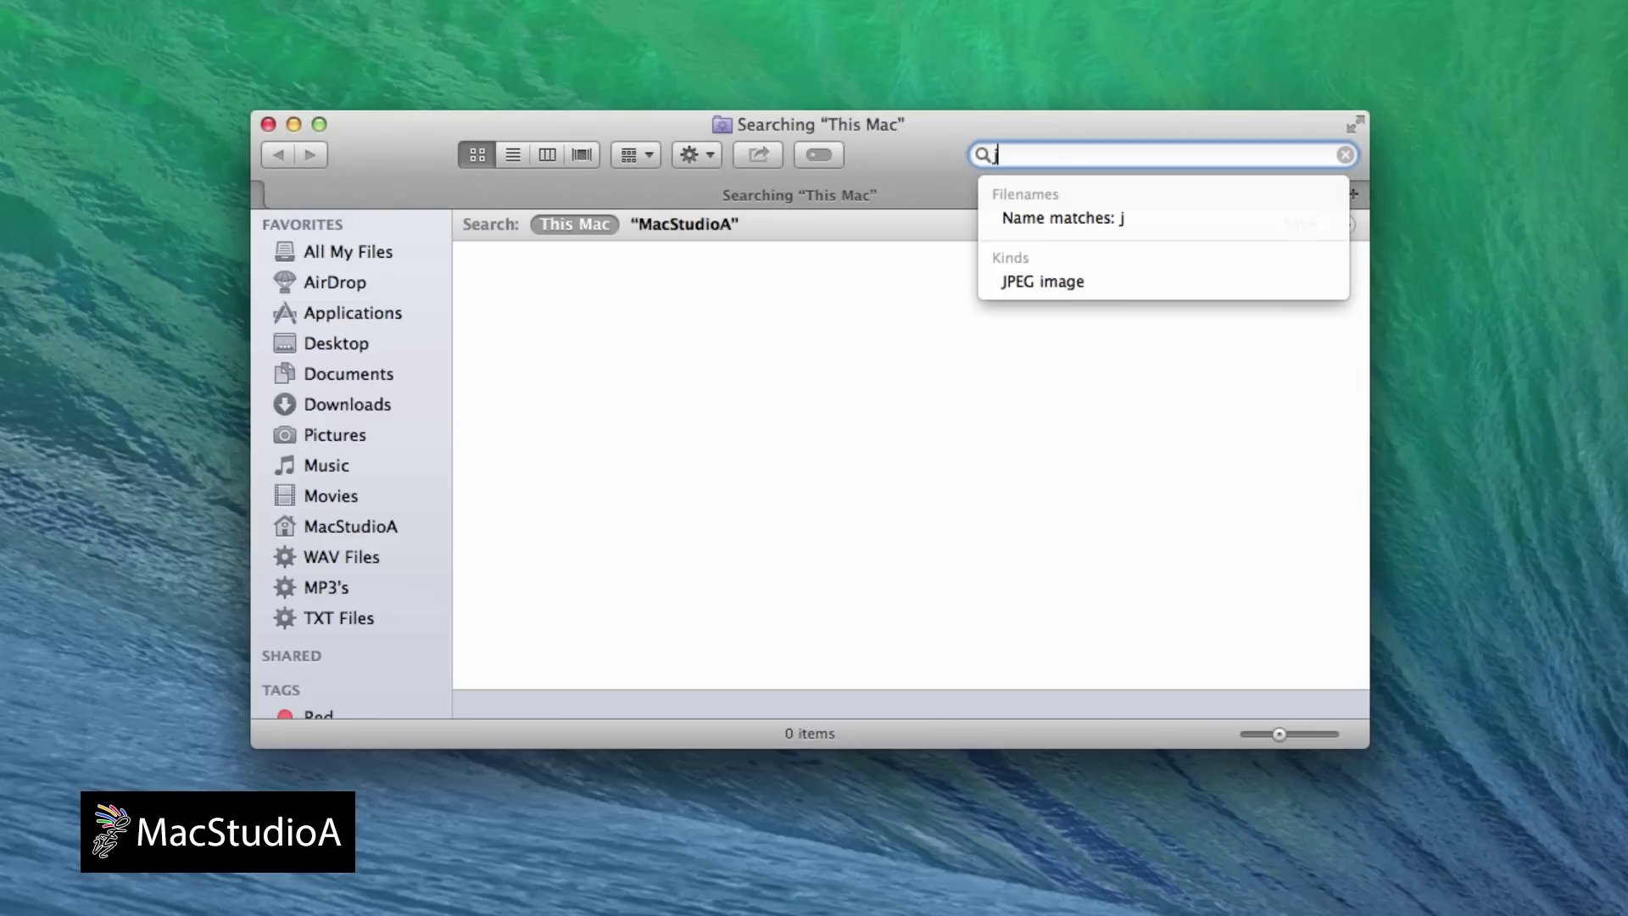
{"action": "left_click", "coordinate": [1060, 283]}
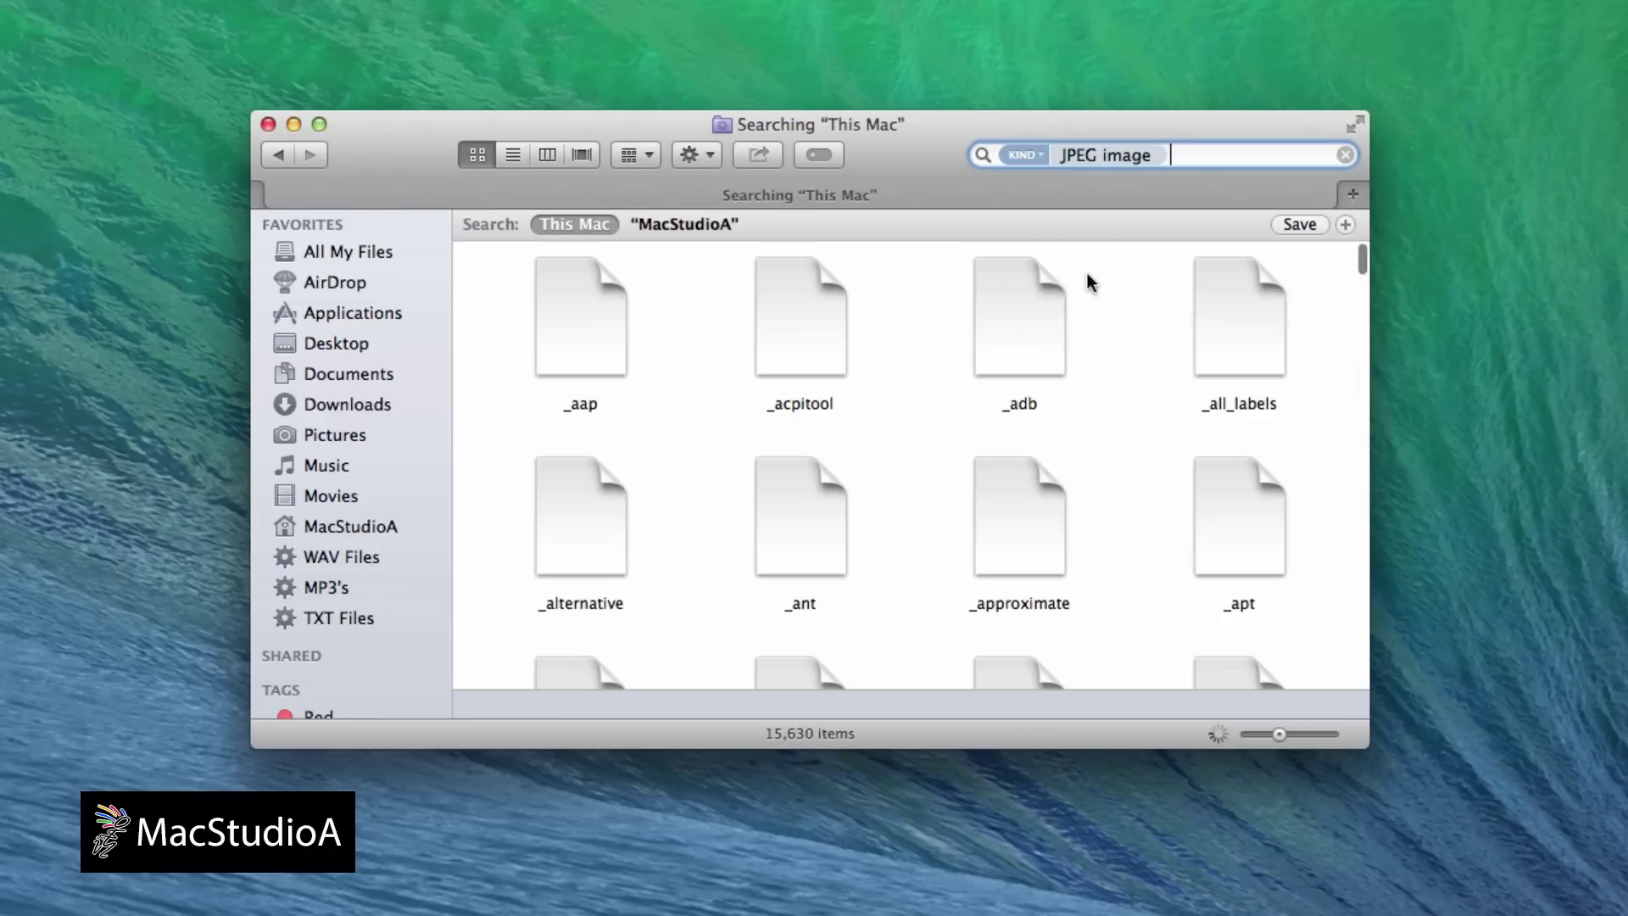
{"action": "left_click", "coordinate": [1290, 224]}
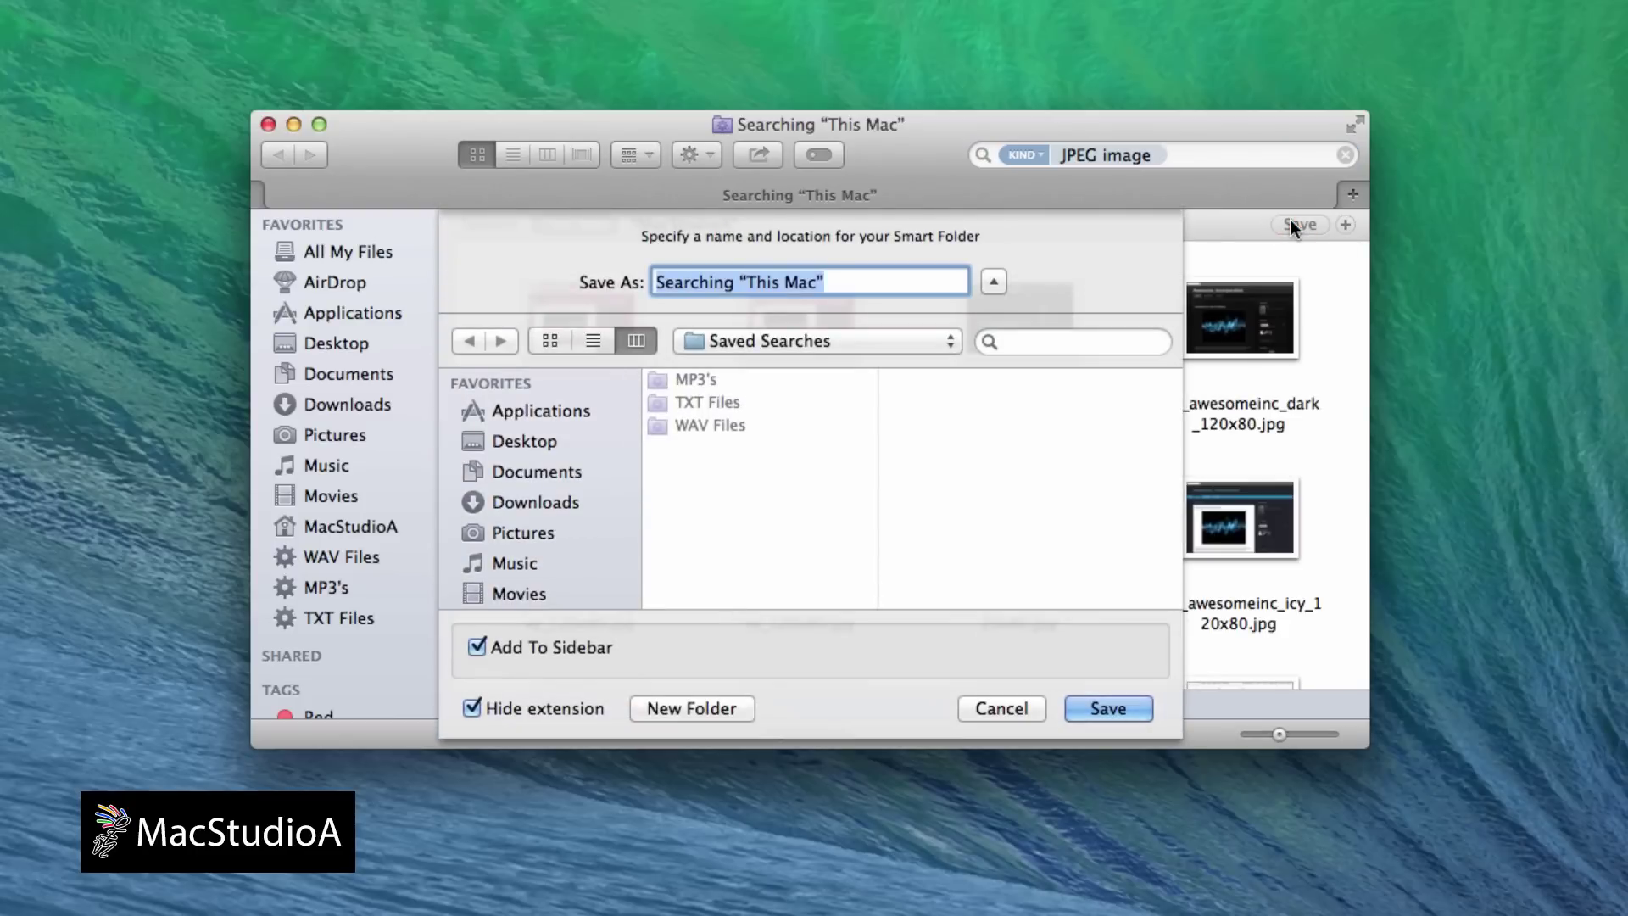
Save the search as 'JPEG Images' with Add To Sidebar kept on, then return home.
{"action": "type", "text": "J"}
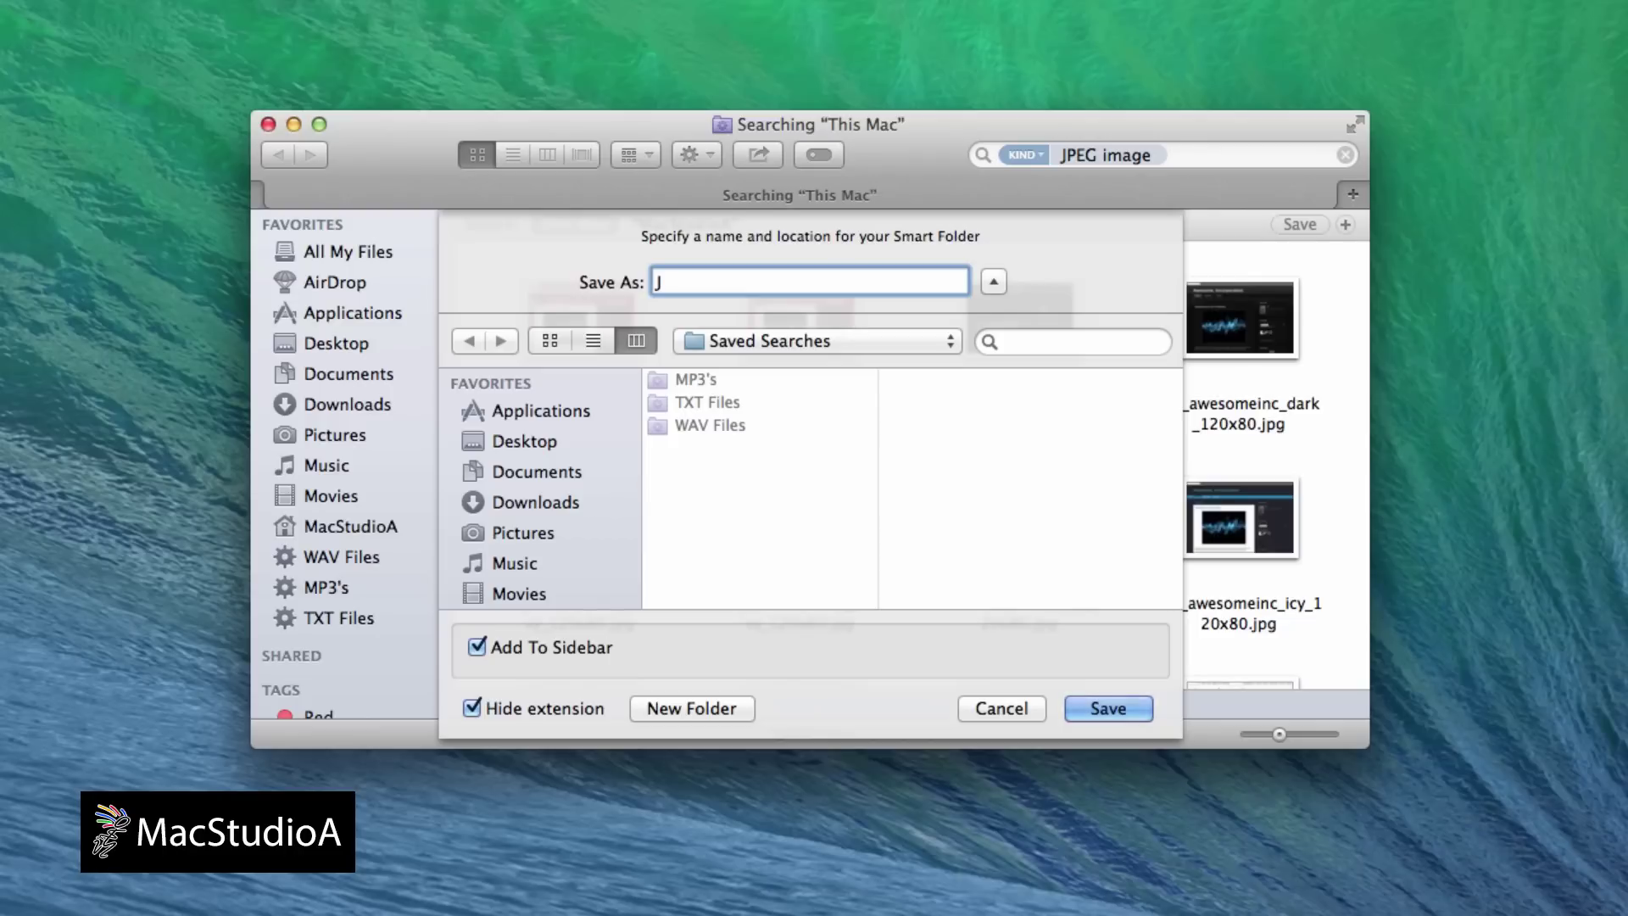
{"action": "type", "text": "PEG Images"}
{"action": "left_click", "coordinate": [476, 649]}
{"action": "left_click", "coordinate": [476, 649]}
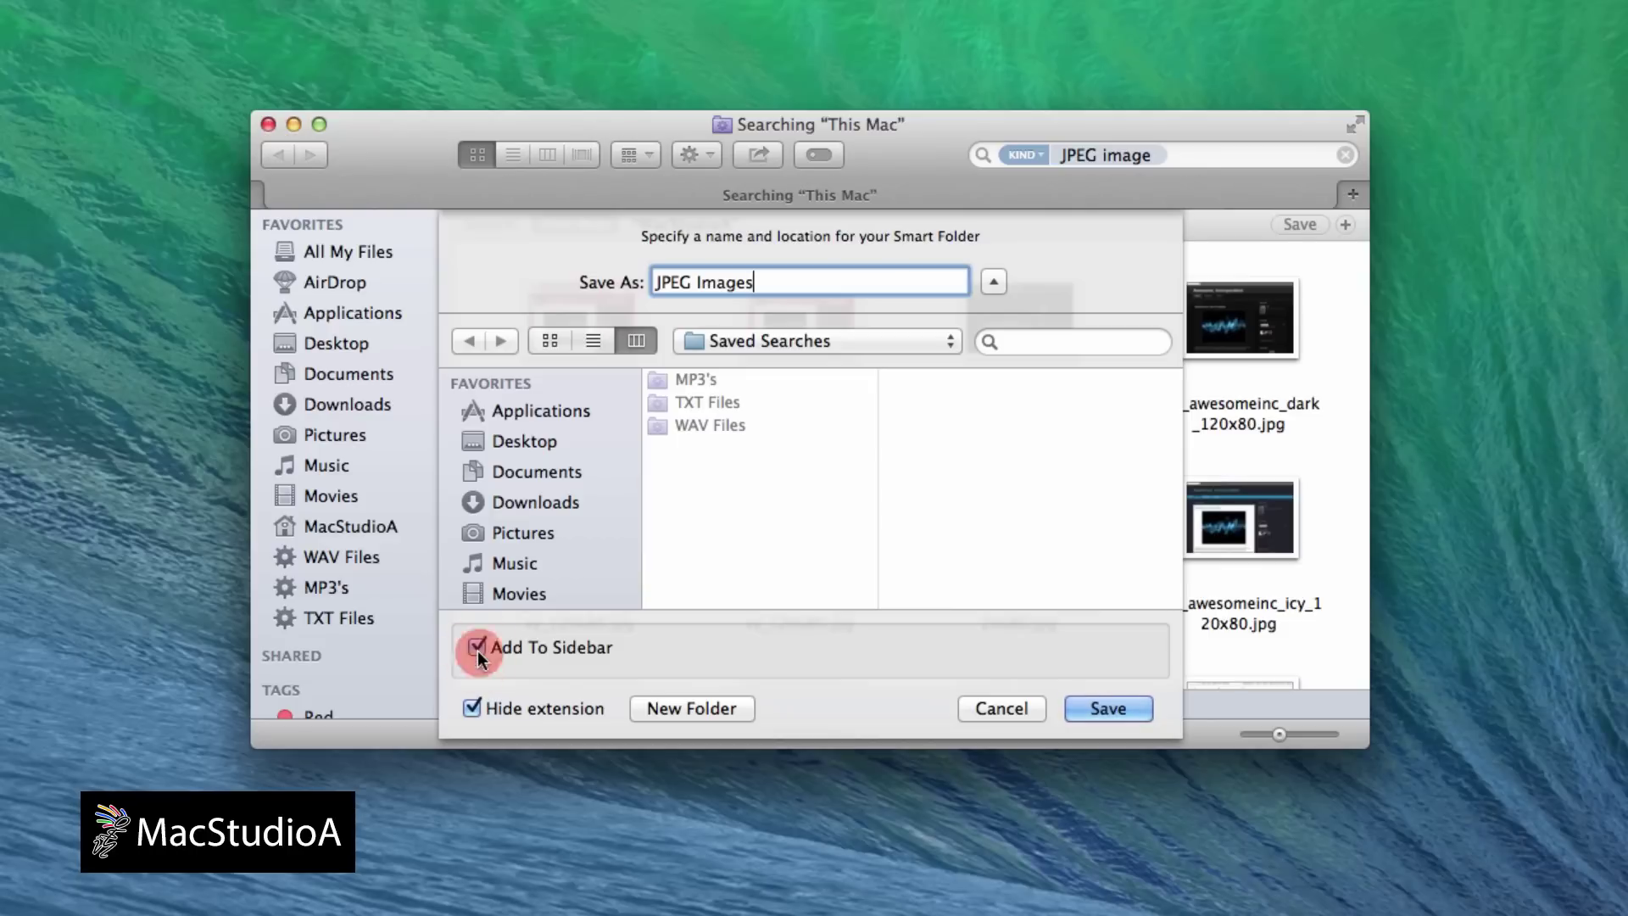
{"action": "left_click", "coordinate": [1097, 705]}
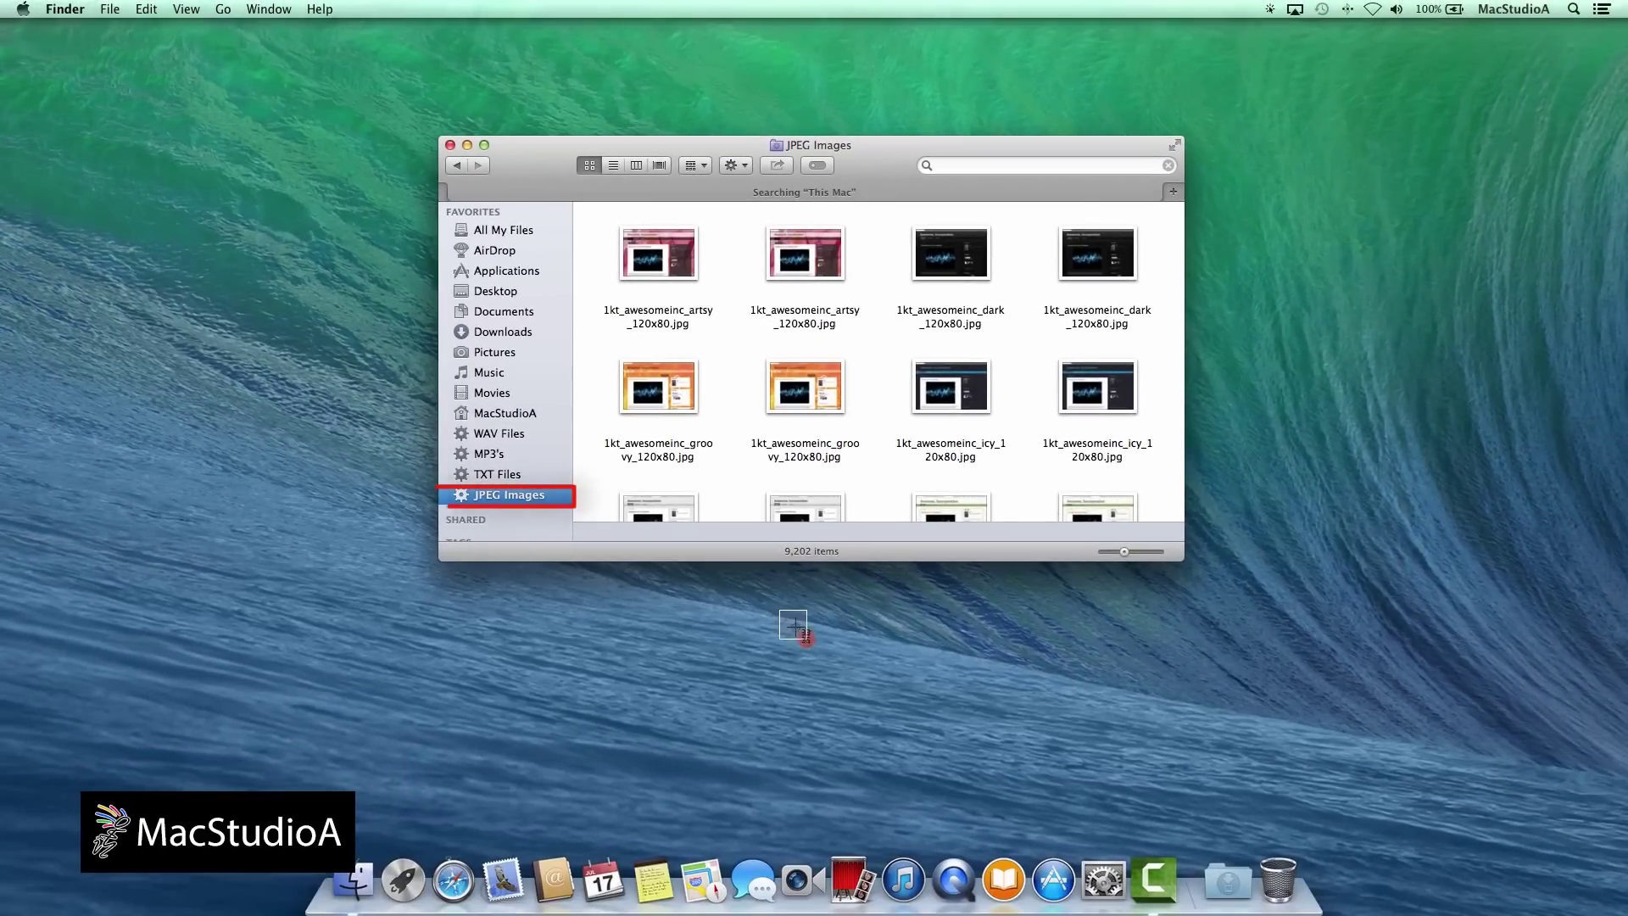
{"action": "left_click_drag", "start_coordinate": [805, 638], "coordinate": [1208, 771]}
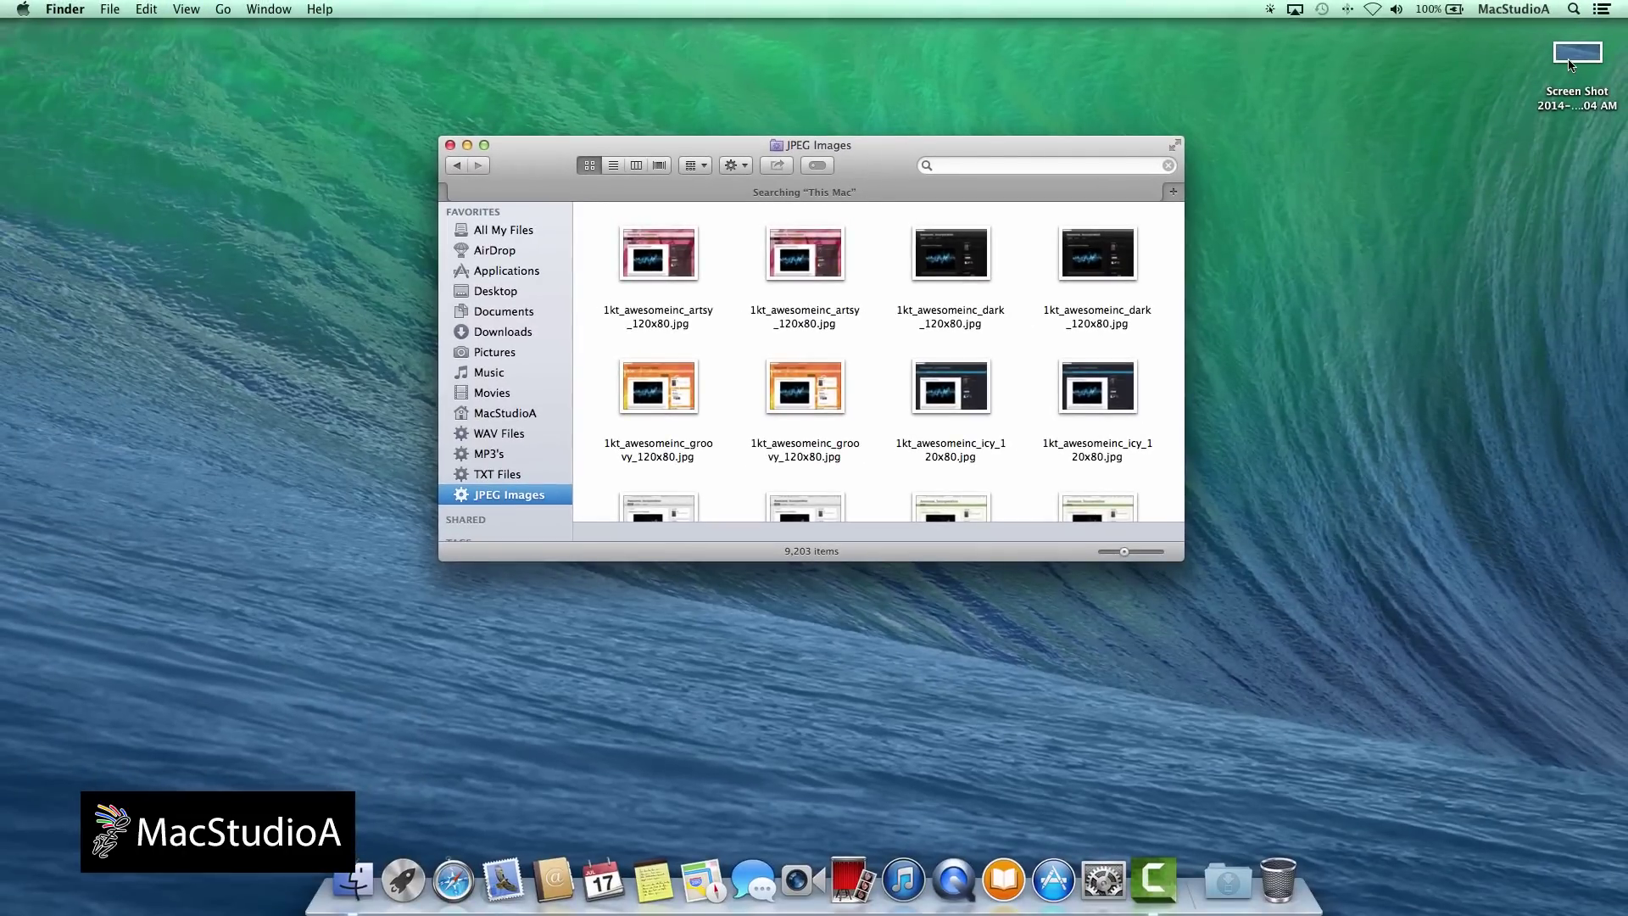
{"action": "mouse_move", "coordinate": [1569, 66]}
{"action": "left_mouse_down"}
{"action": "mouse_move", "coordinate": [1582, 112]}
{"action": "mouse_move", "coordinate": [1284, 787]}
{"action": "mouse_move", "coordinate": [1276, 874]}
{"action": "left_mouse_up"}
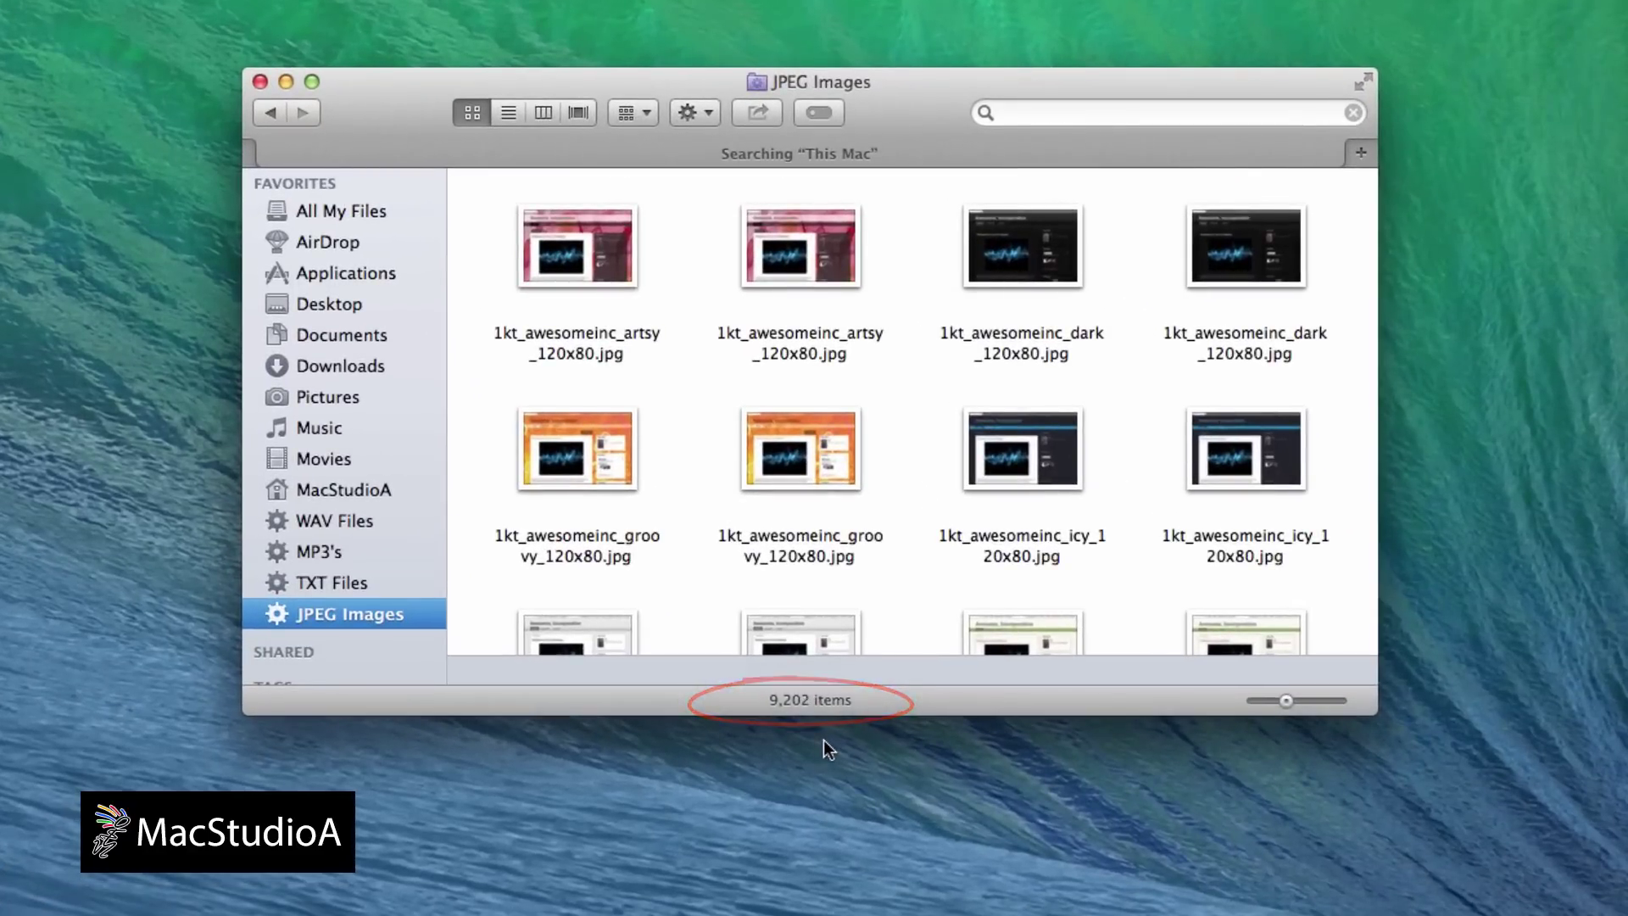
{"action": "left_click", "coordinate": [381, 489]}
Search for kind QuickTime movie with File Size greater than 1 GB.
{"action": "left_click", "coordinate": [1092, 111]}
{"action": "type", "text": "m"}
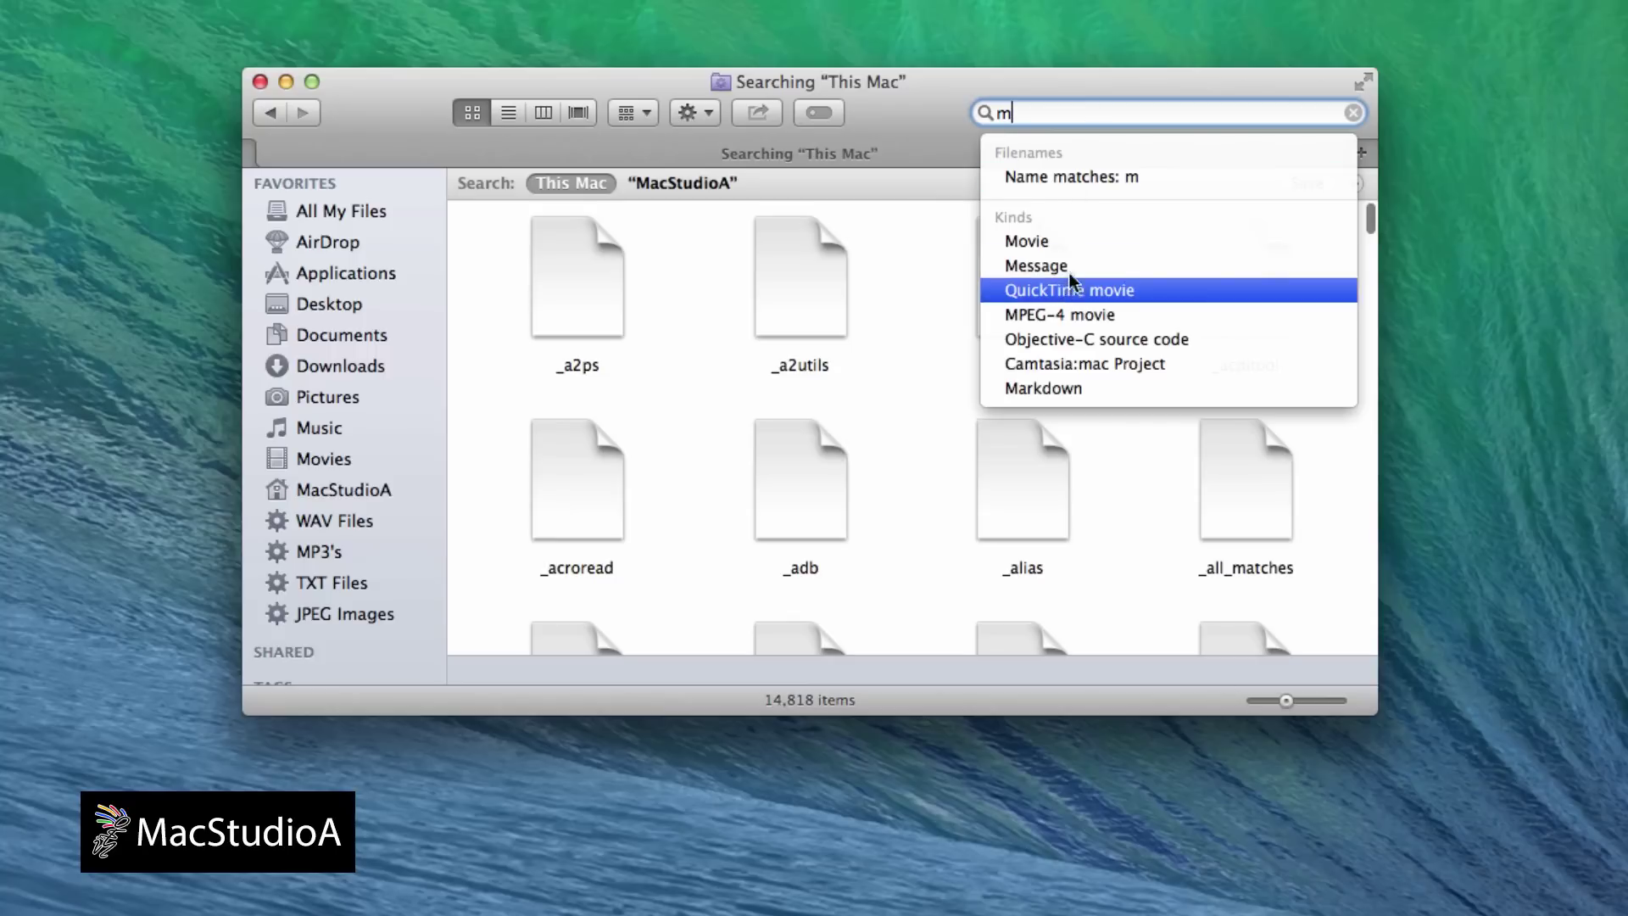
{"action": "left_click", "coordinate": [1067, 292]}
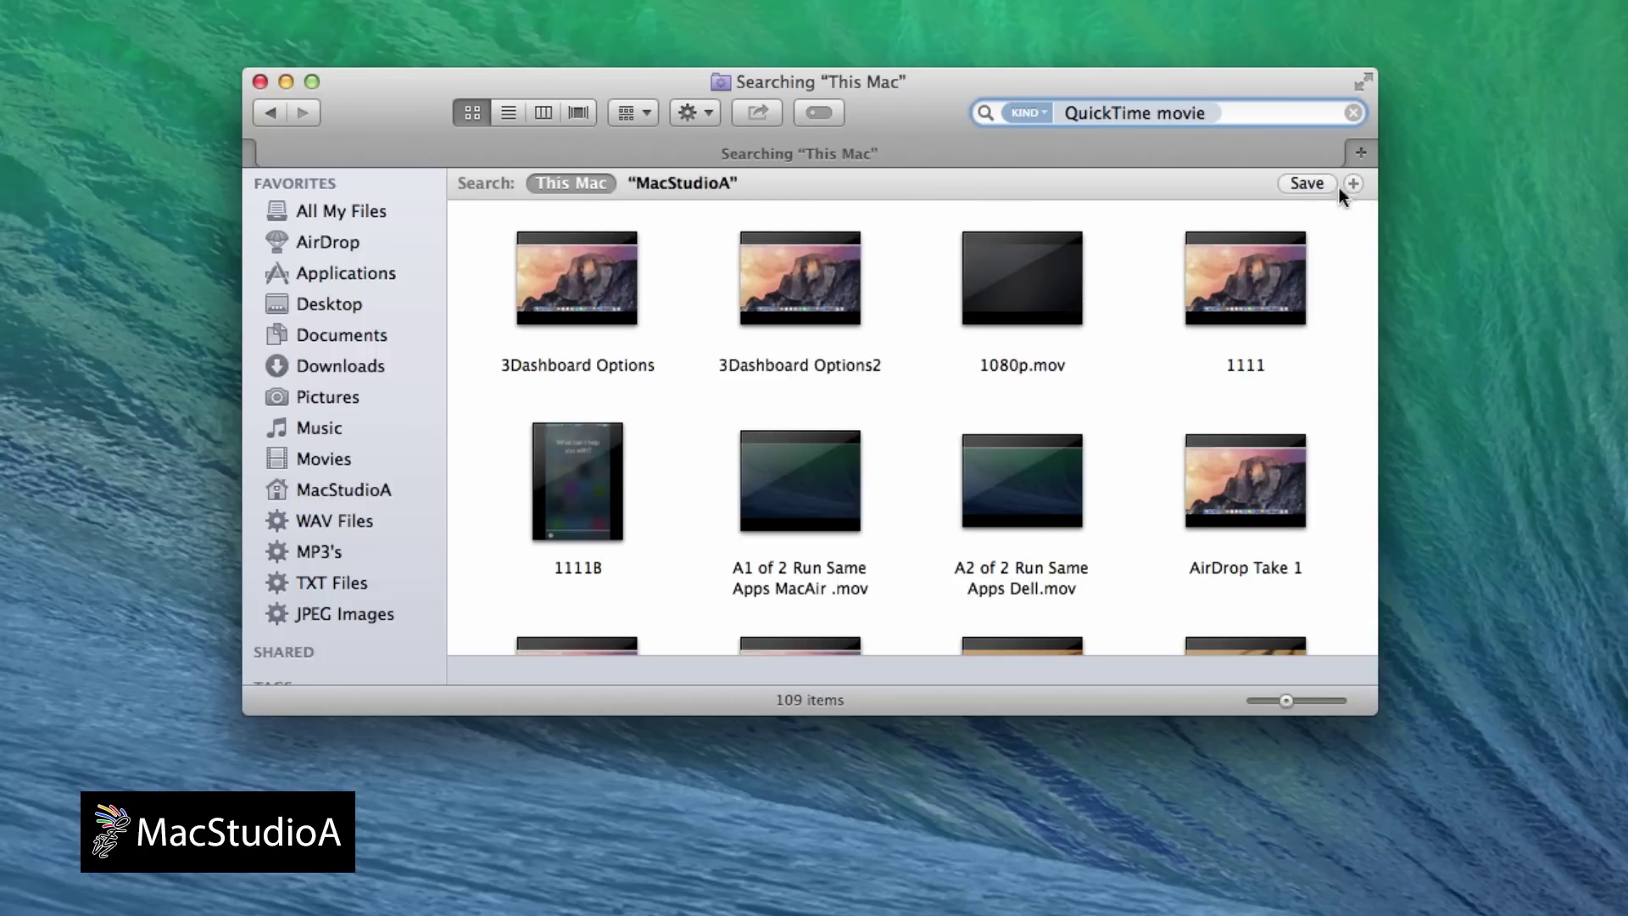
{"action": "left_click", "coordinate": [1351, 183]}
{"action": "left_click", "coordinate": [526, 217]}
{"action": "left_click", "coordinate": [502, 338]}
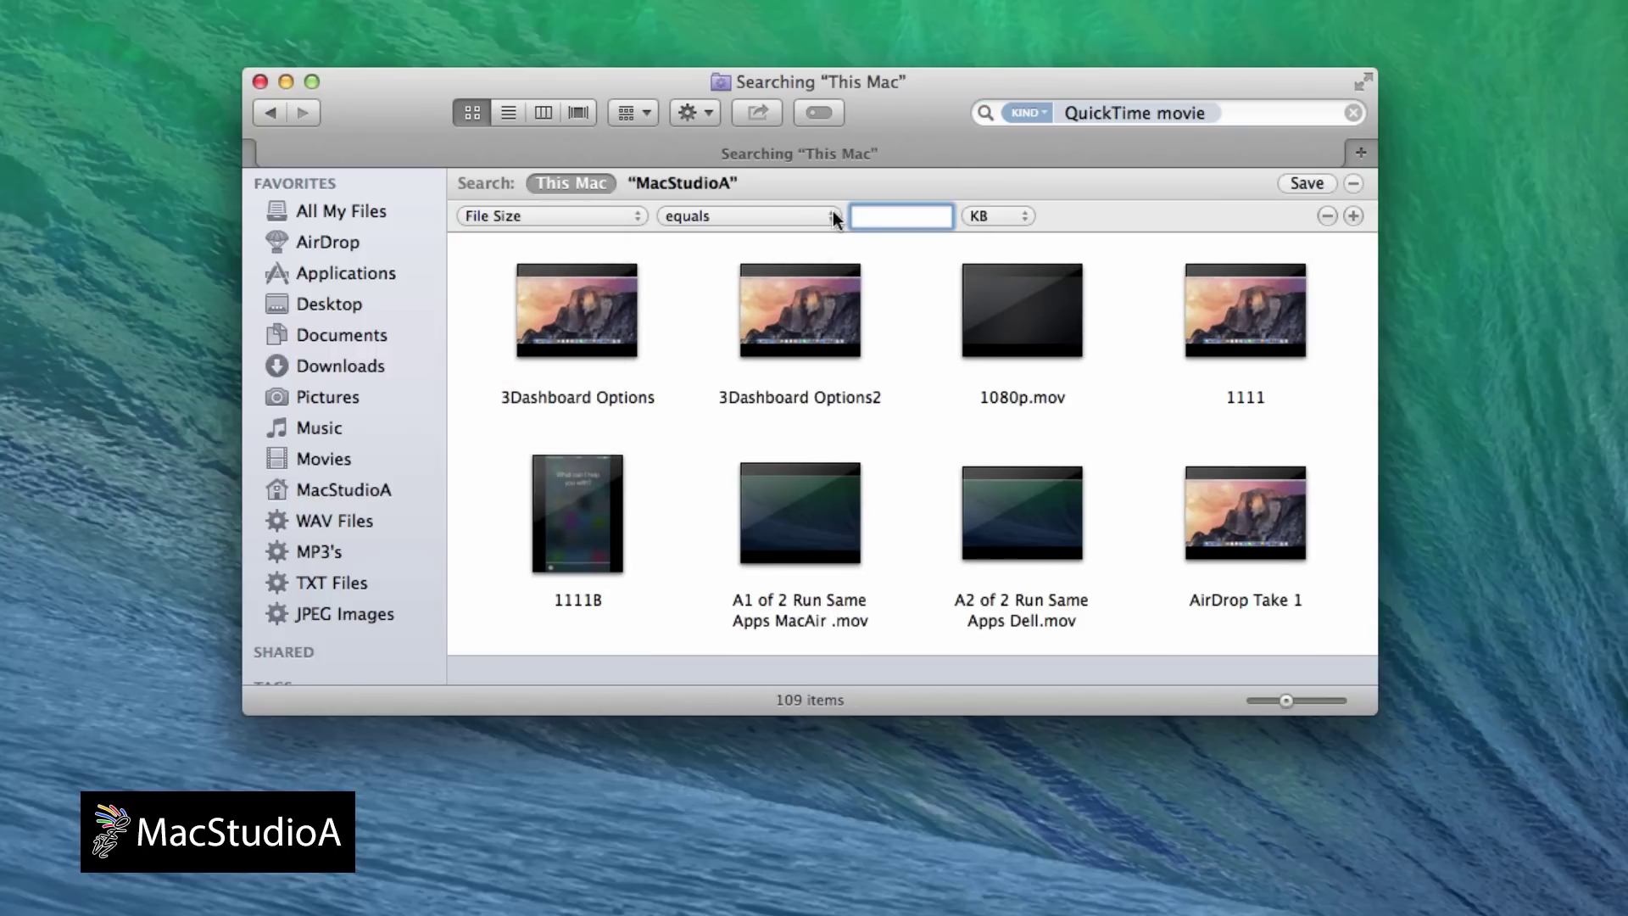
{"action": "left_click", "coordinate": [833, 215]}
{"action": "left_click", "coordinate": [798, 256]}
{"action": "type", "text": "1"}
{"action": "left_click", "coordinate": [999, 215]}
{"action": "left_click", "coordinate": [999, 259]}
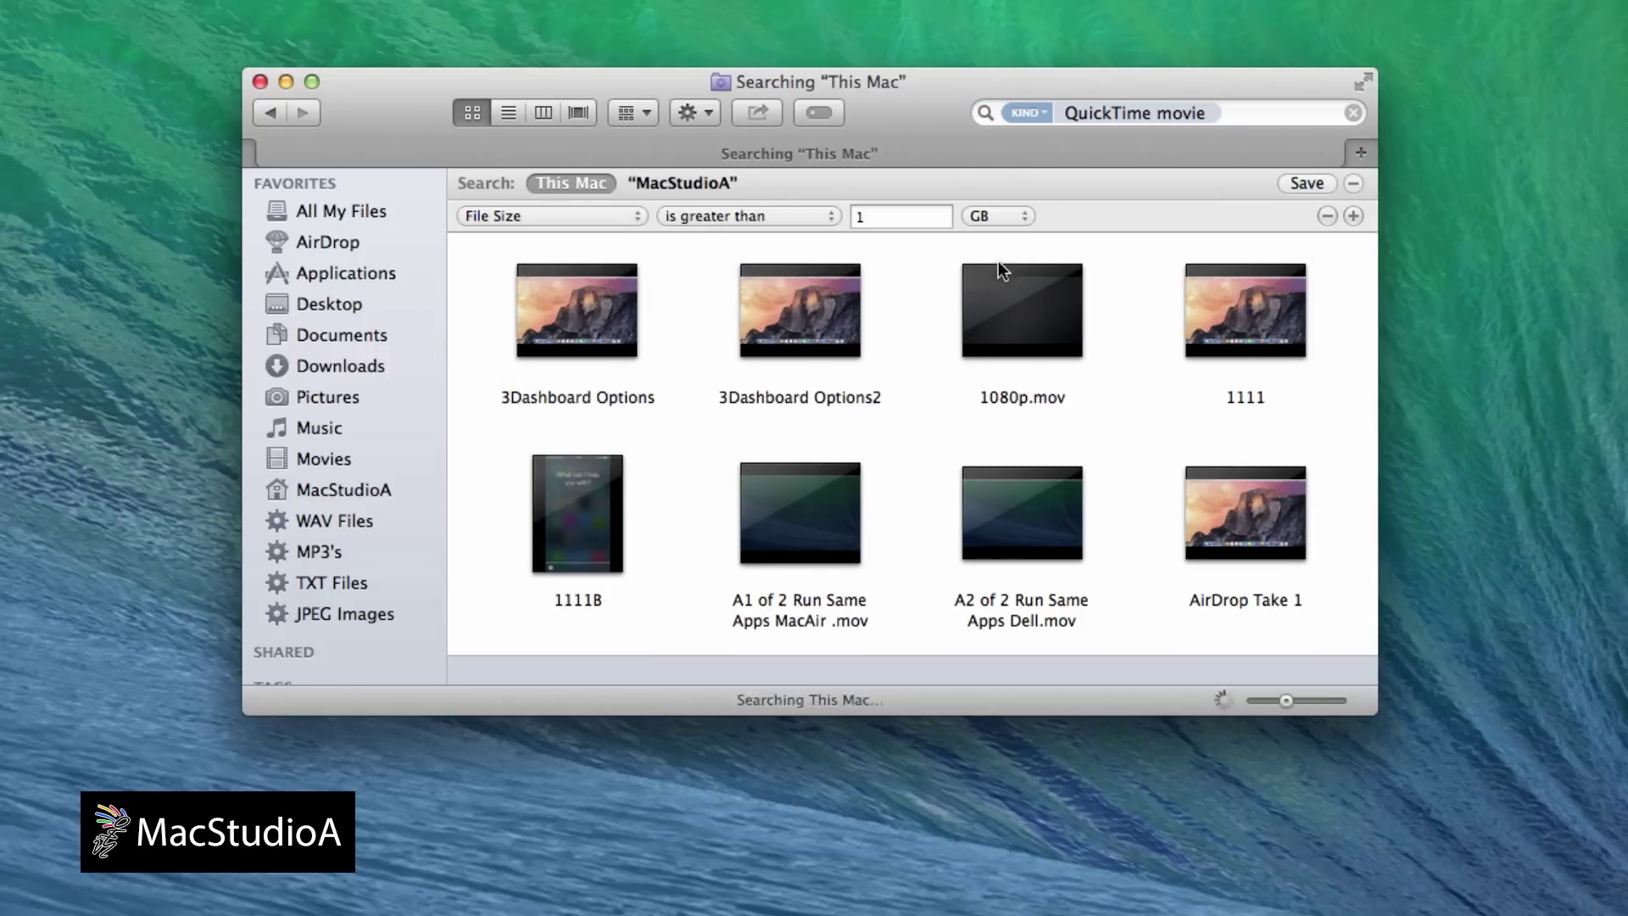
Browse the Other… attribute list without changes and remove the extra Kind rule.
{"action": "left_click", "coordinate": [1353, 215]}
{"action": "left_click", "coordinate": [541, 246]}
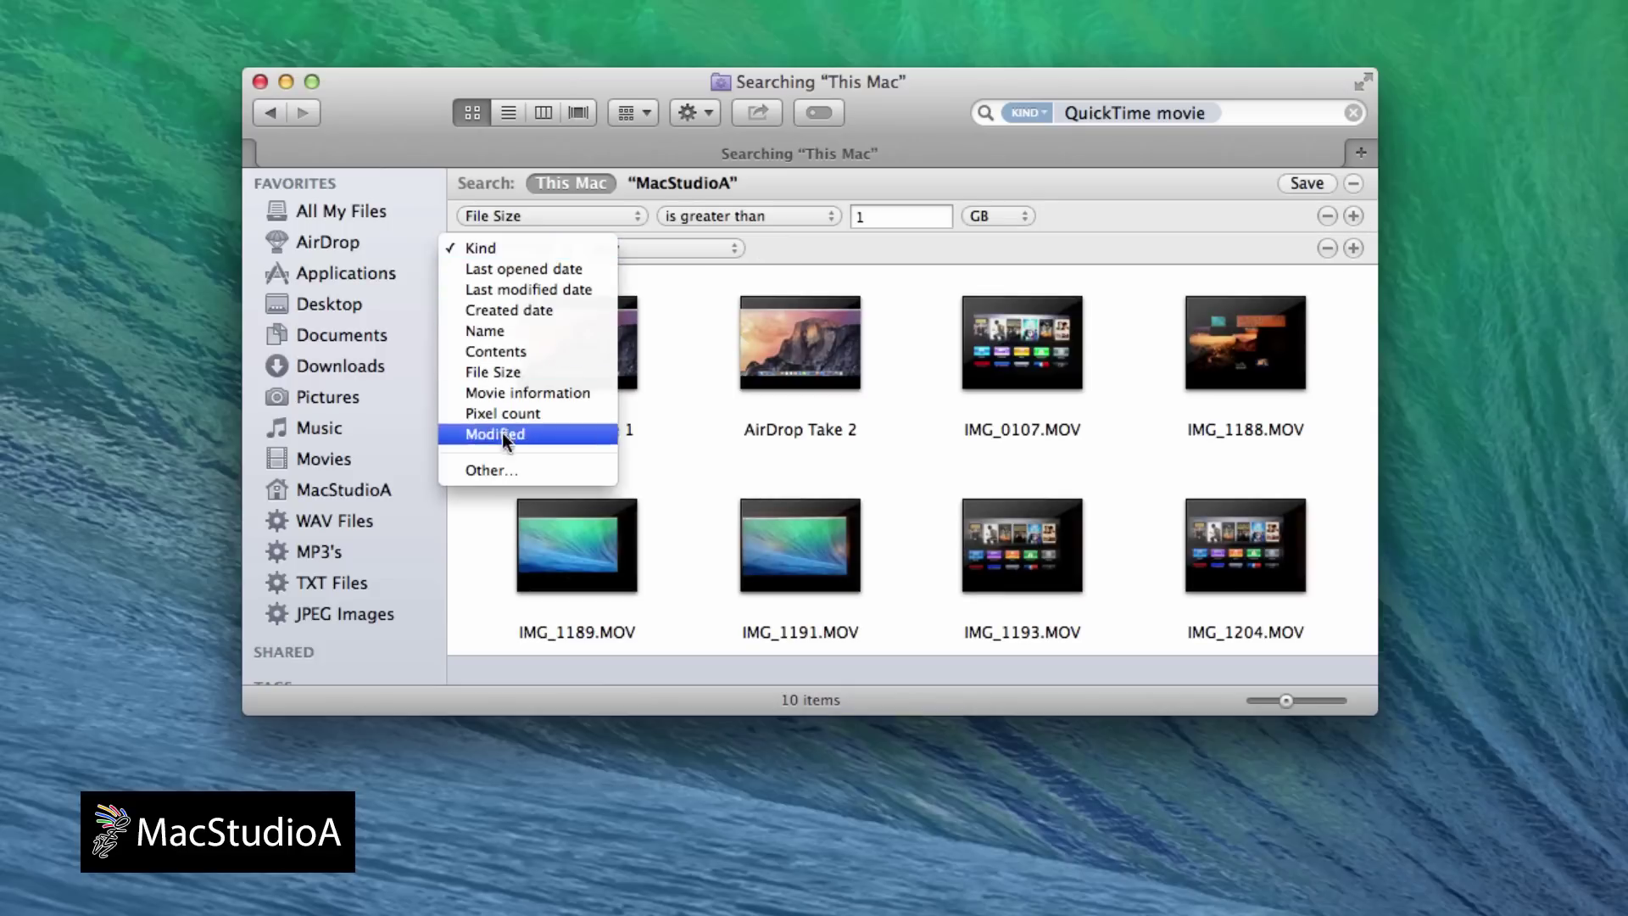
{"action": "left_click", "coordinate": [495, 466]}
{"action": "scroll", "coordinate": [929, 511], "scroll_direction": "down", "scroll_amount": 20}
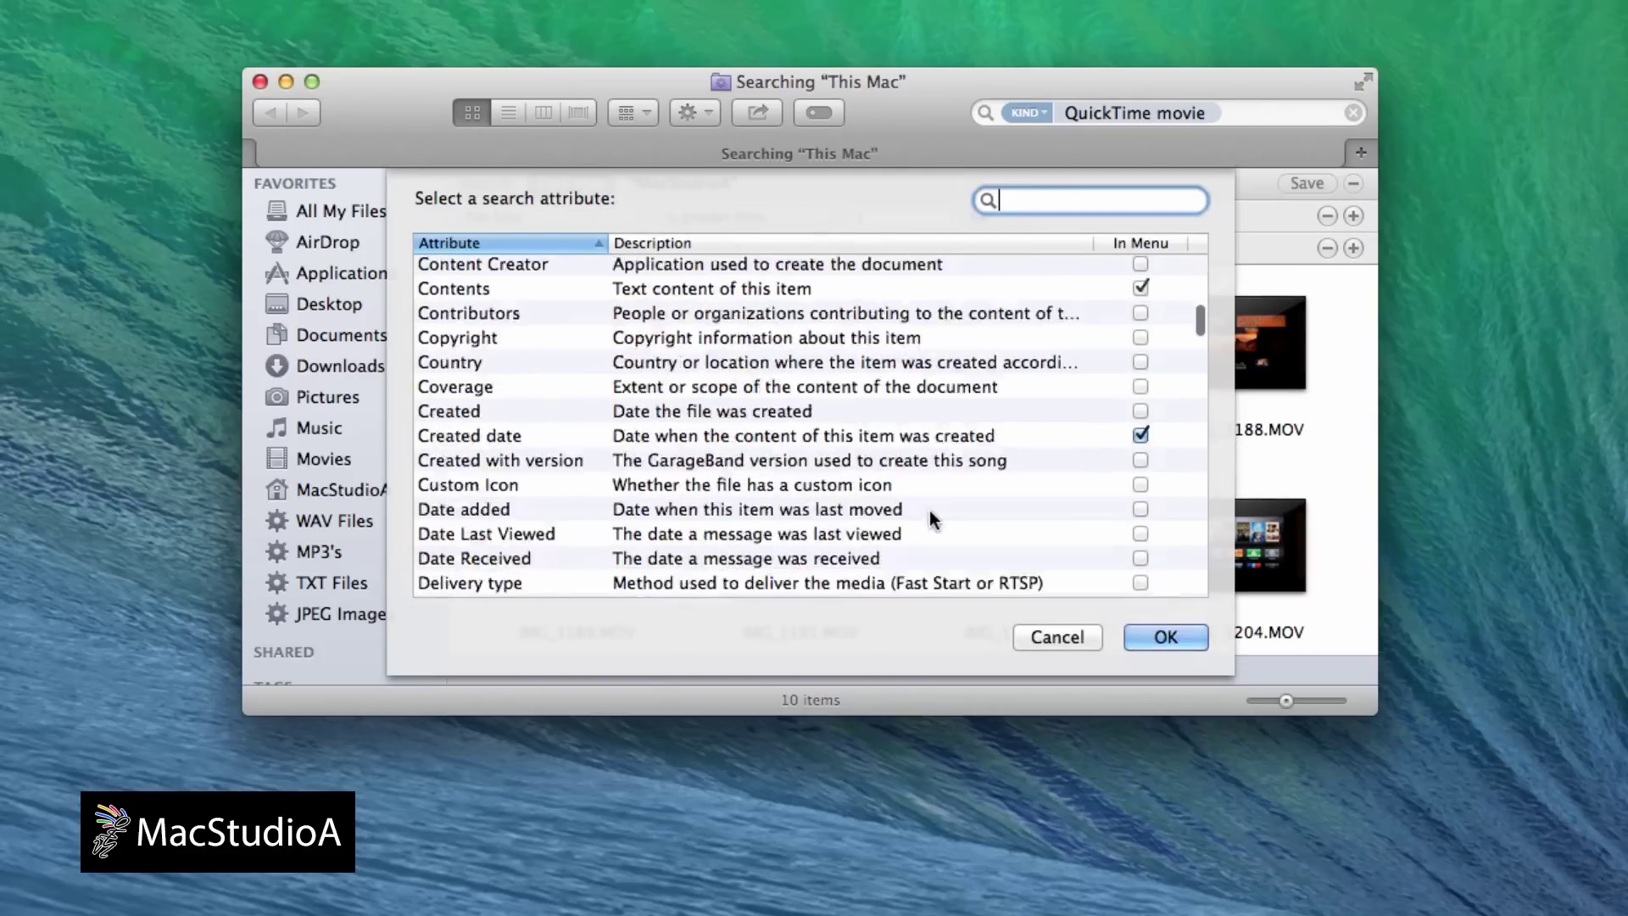
{"action": "left_click", "coordinate": [1139, 437]}
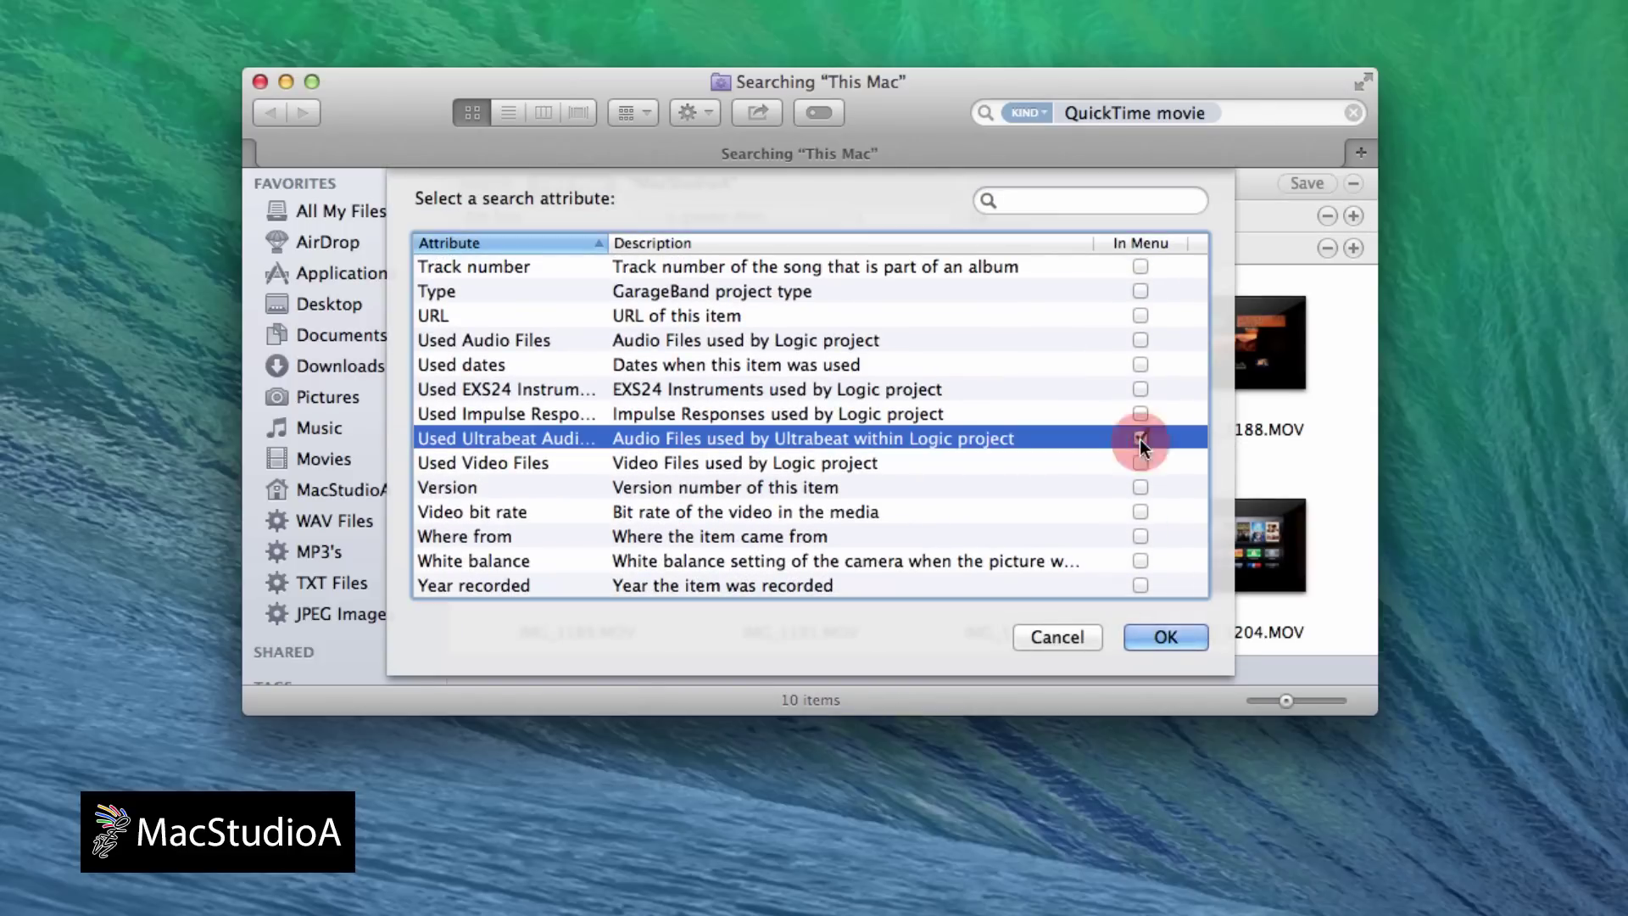
{"action": "left_click", "coordinate": [1057, 637]}
{"action": "left_click", "coordinate": [1328, 247]}
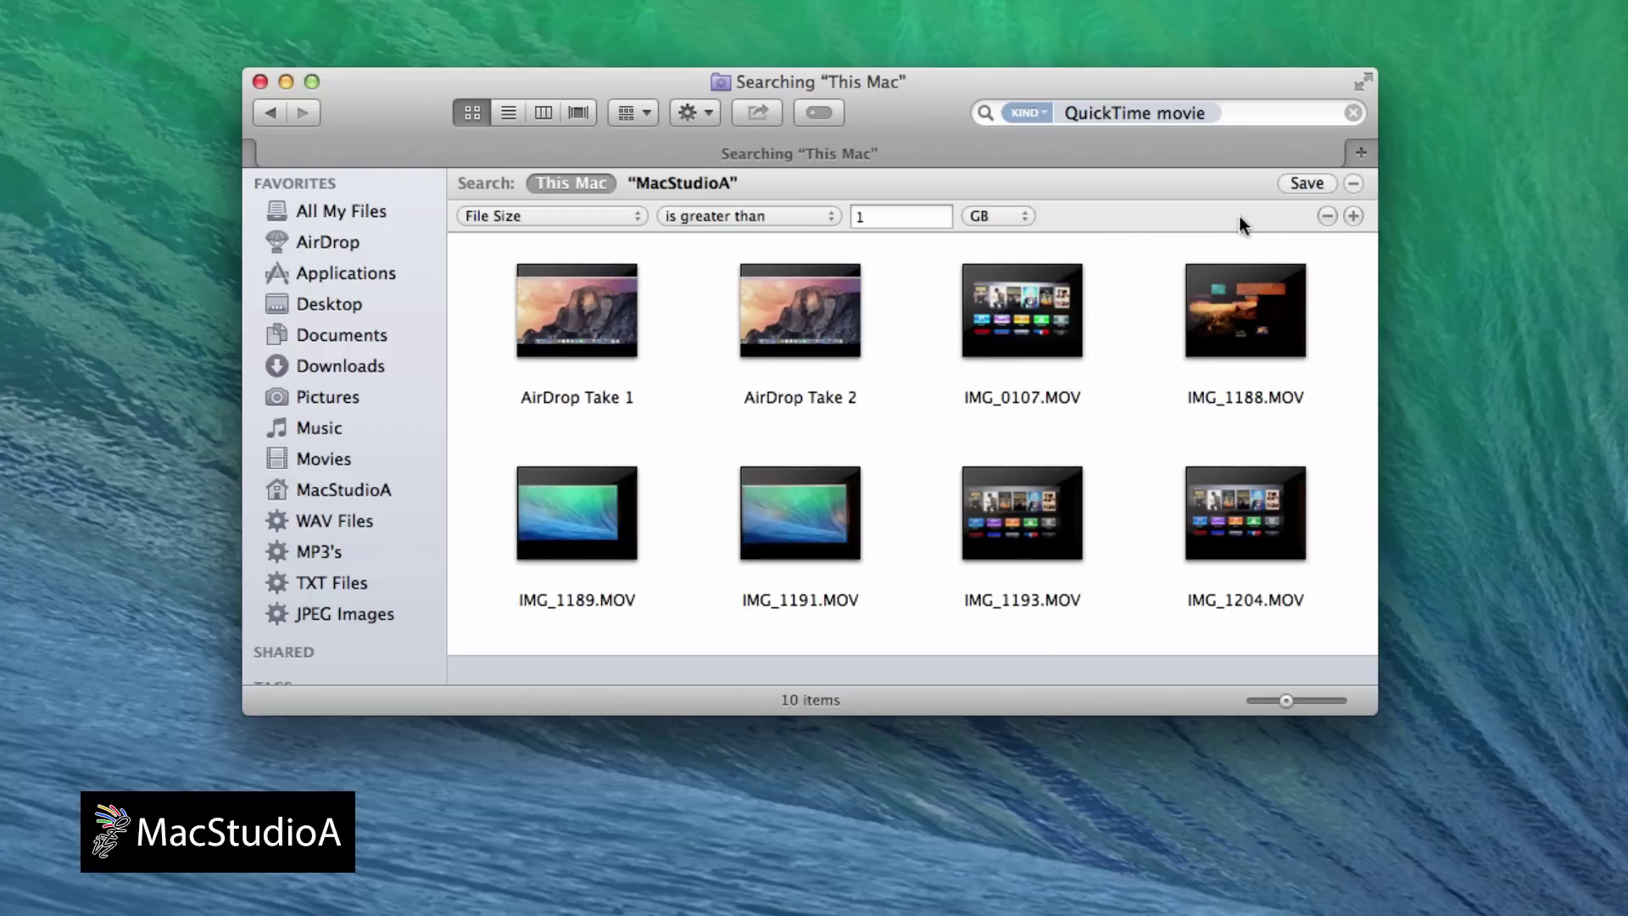
Save the search as the 'QT MOV > 1GB' smart folder in the sidebar.
{"action": "left_click", "coordinate": [1309, 181]}
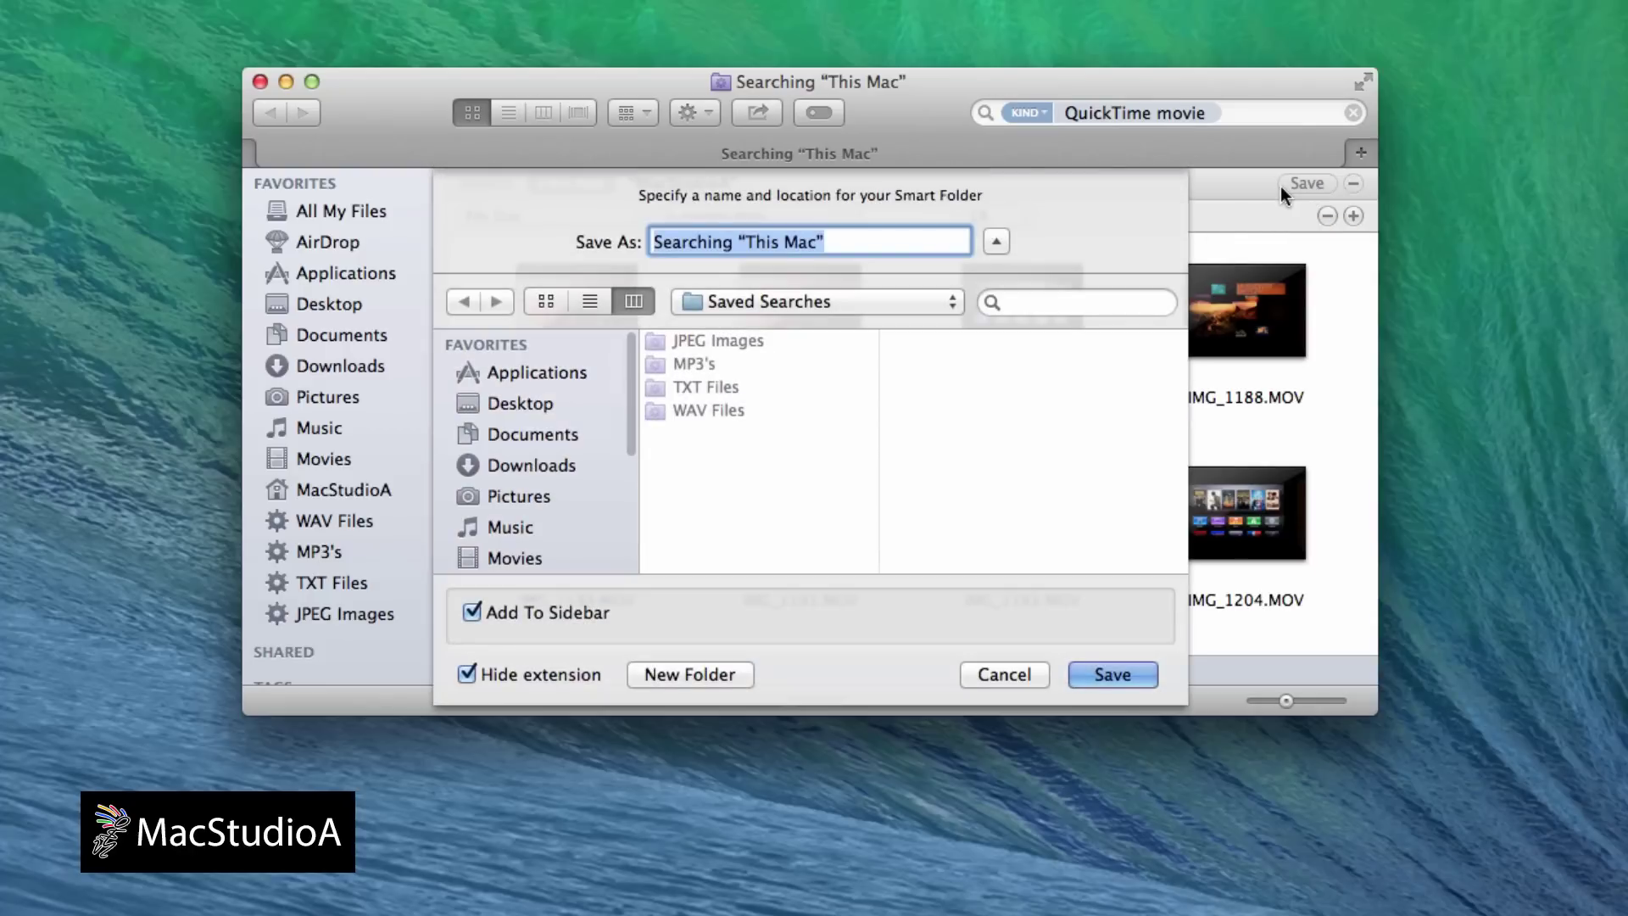
{"action": "type", "text": "QT MOV "}
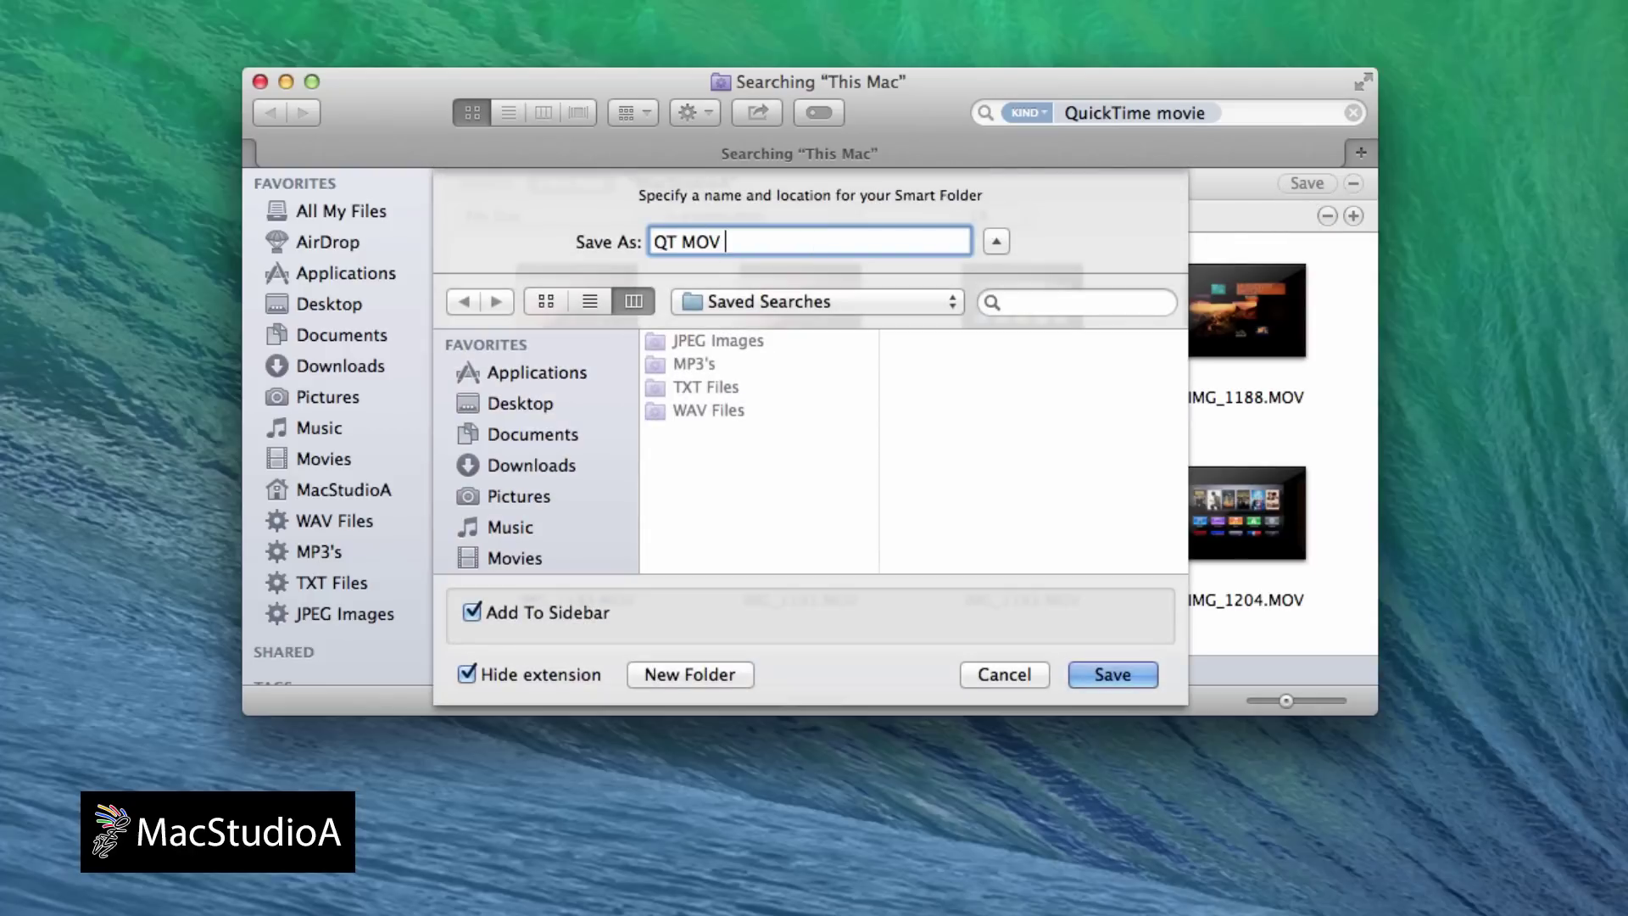
{"action": "type", "text": "> 1GB"}
{"action": "left_click", "coordinate": [1111, 674]}
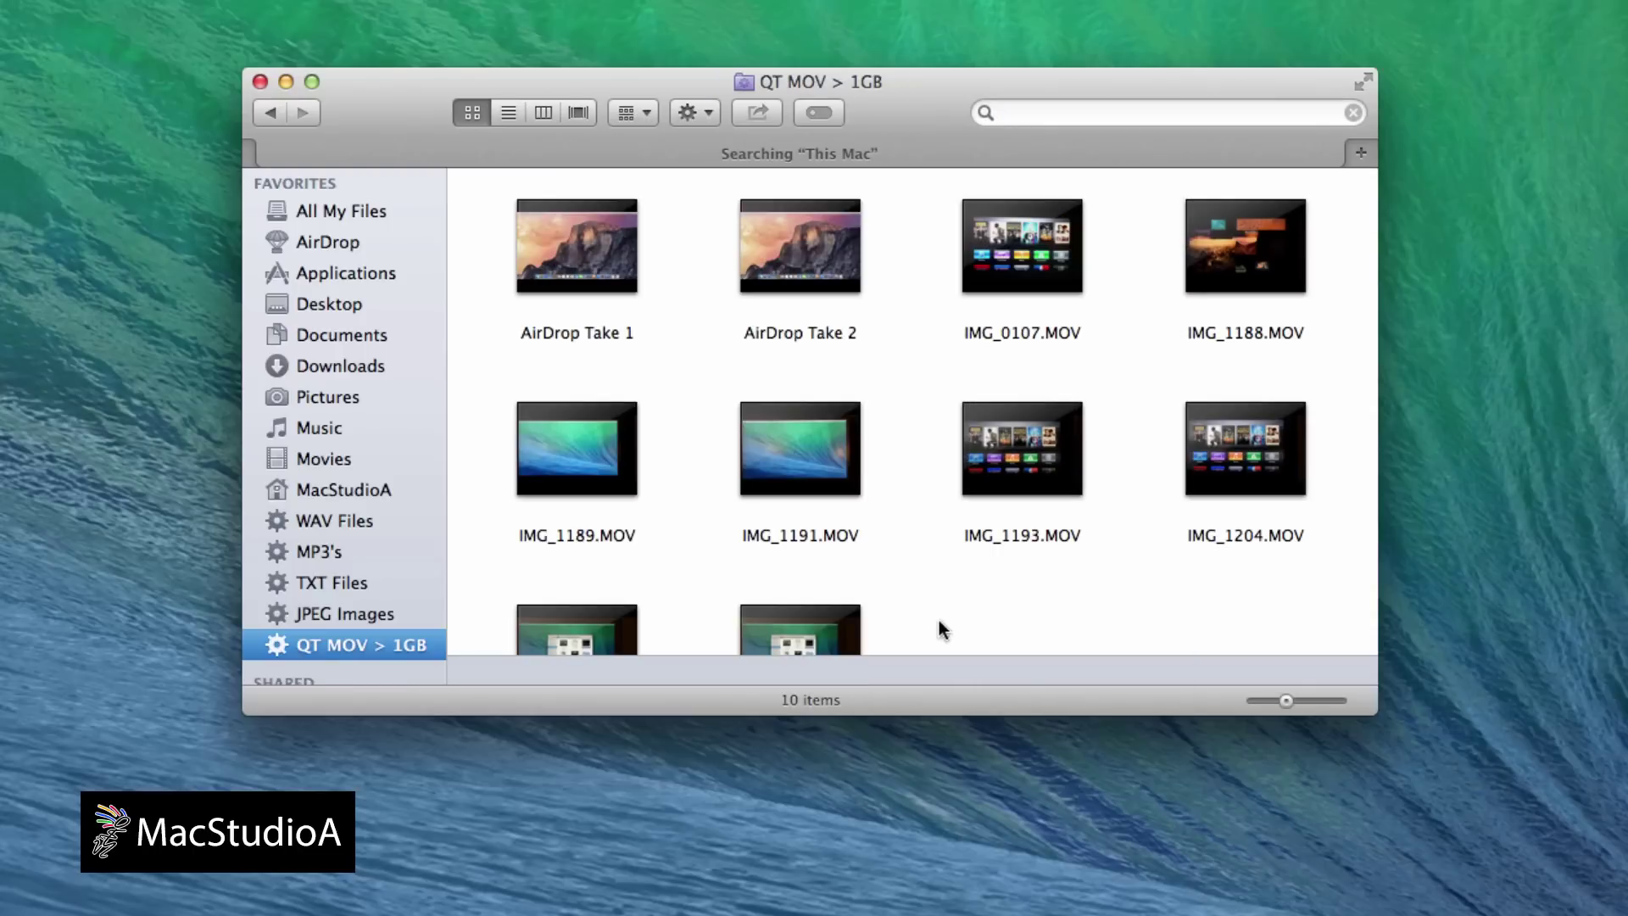
{"action": "right_click", "coordinate": [388, 647]}
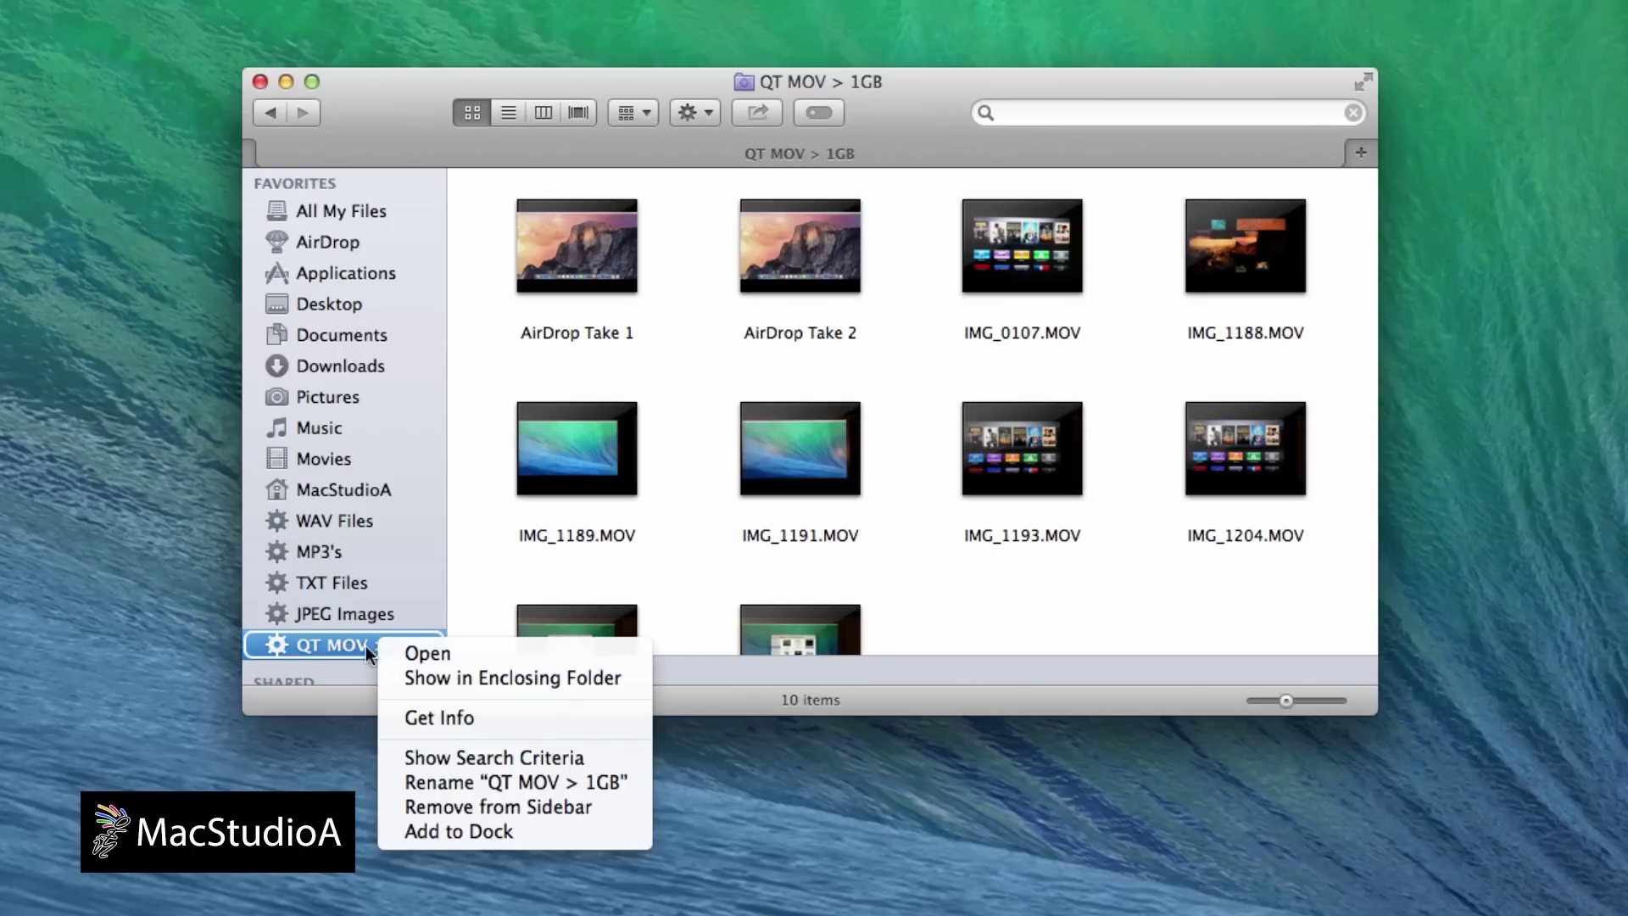
Add a rule to QT MOV > 1GB requiring last opened date within the last 2 months.
{"action": "left_click", "coordinate": [312, 644]}
{"action": "left_click", "coordinate": [695, 112]}
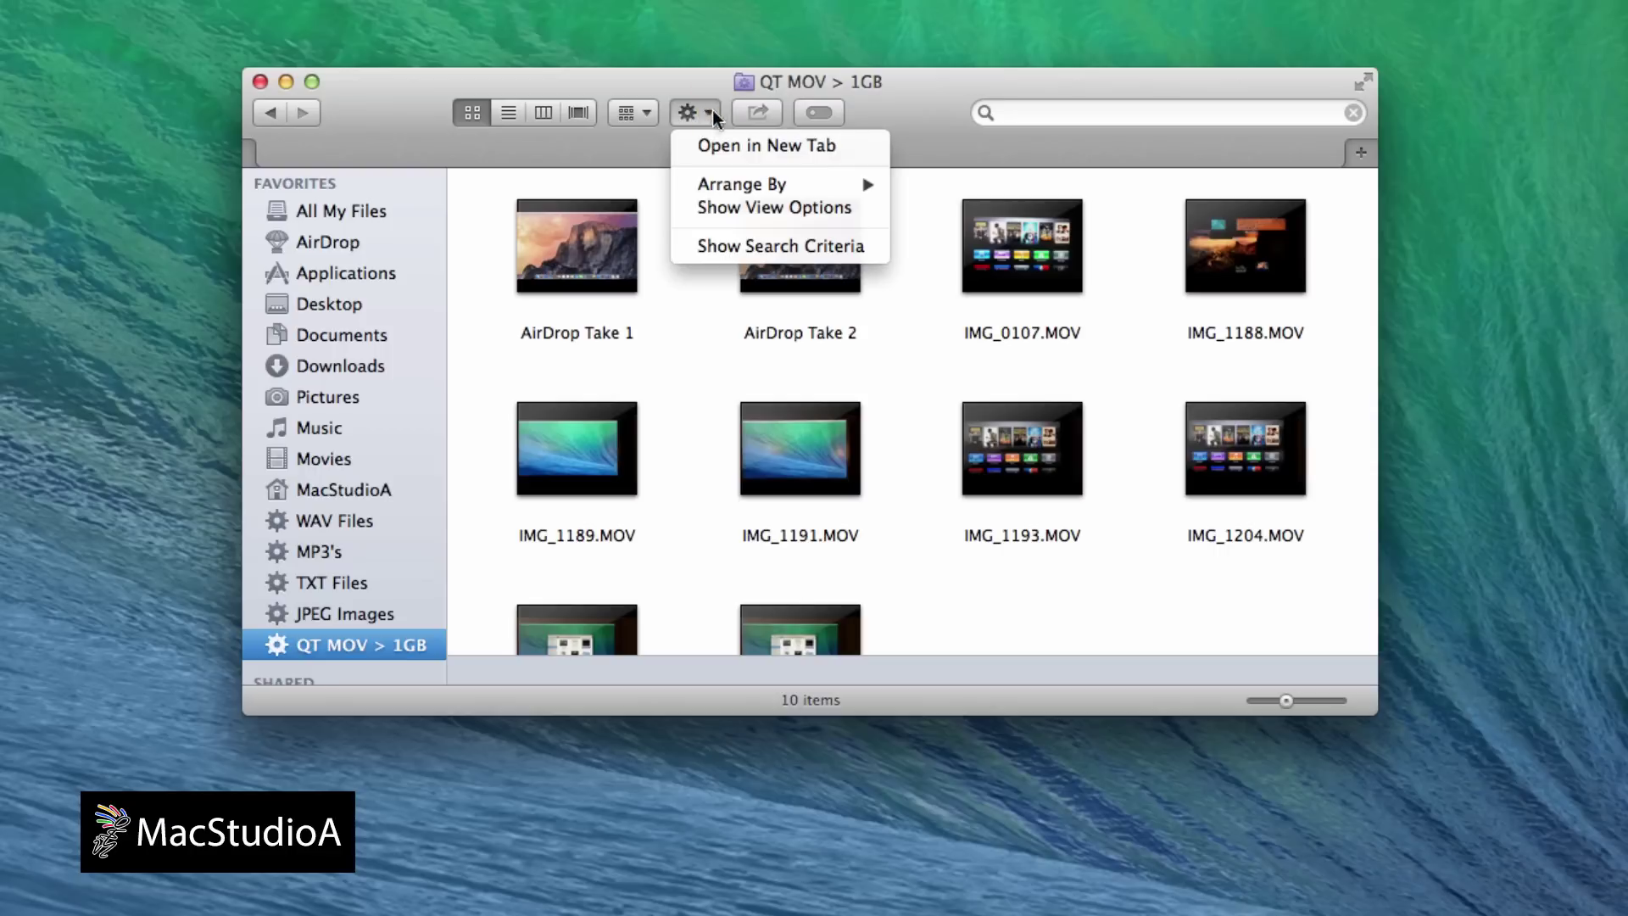
{"action": "left_click", "coordinate": [727, 246]}
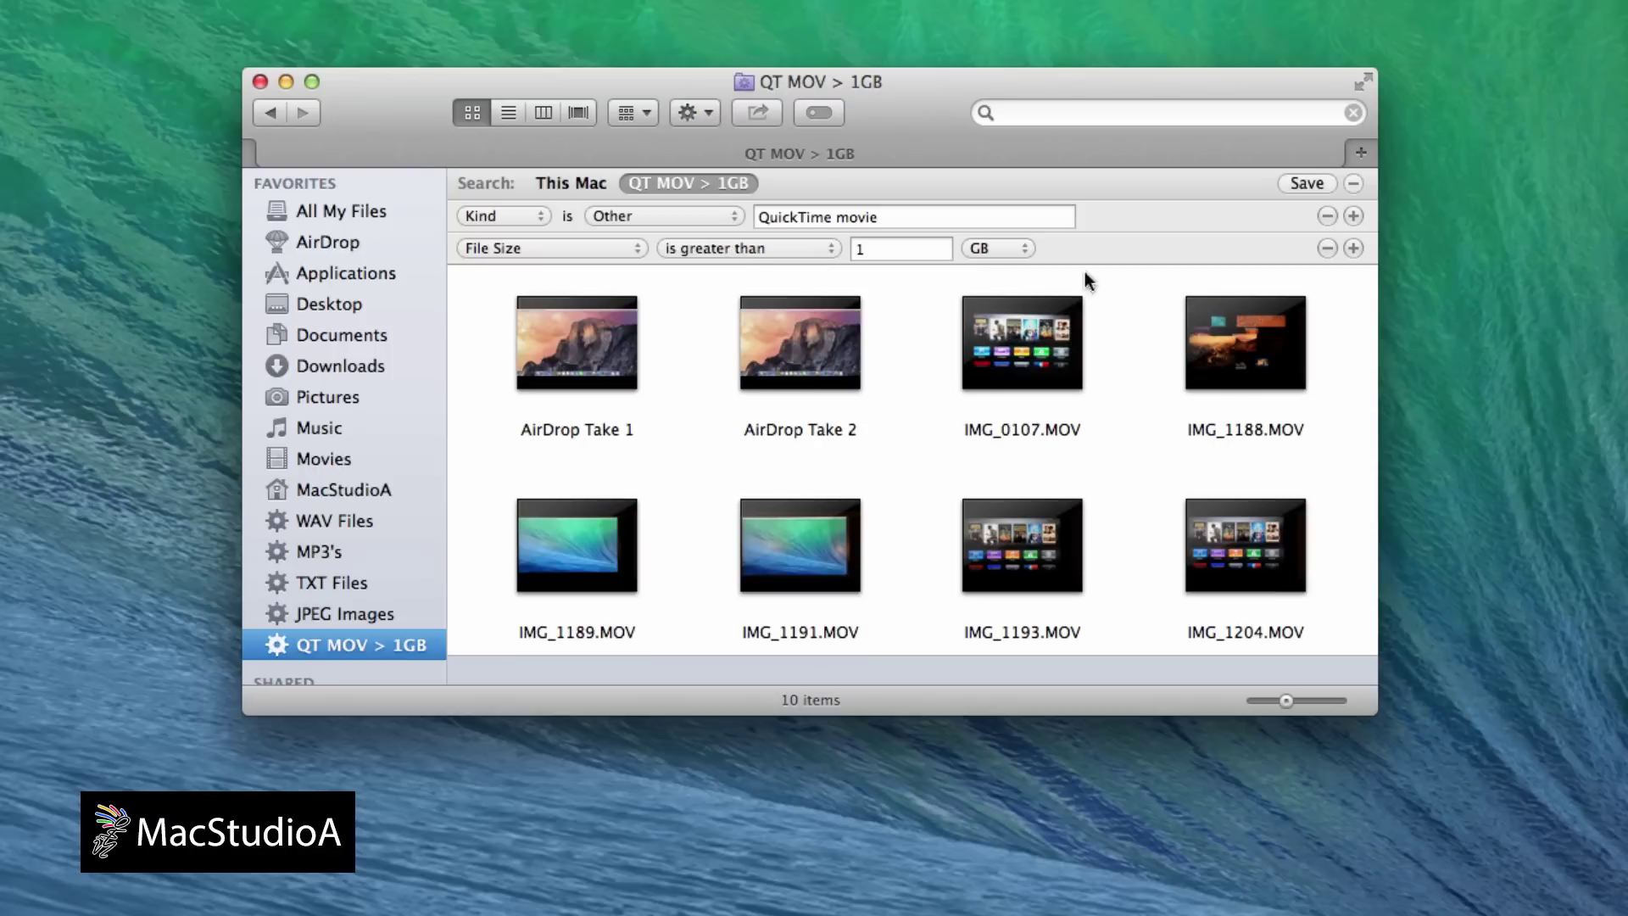
{"action": "left_click", "coordinate": [1353, 249]}
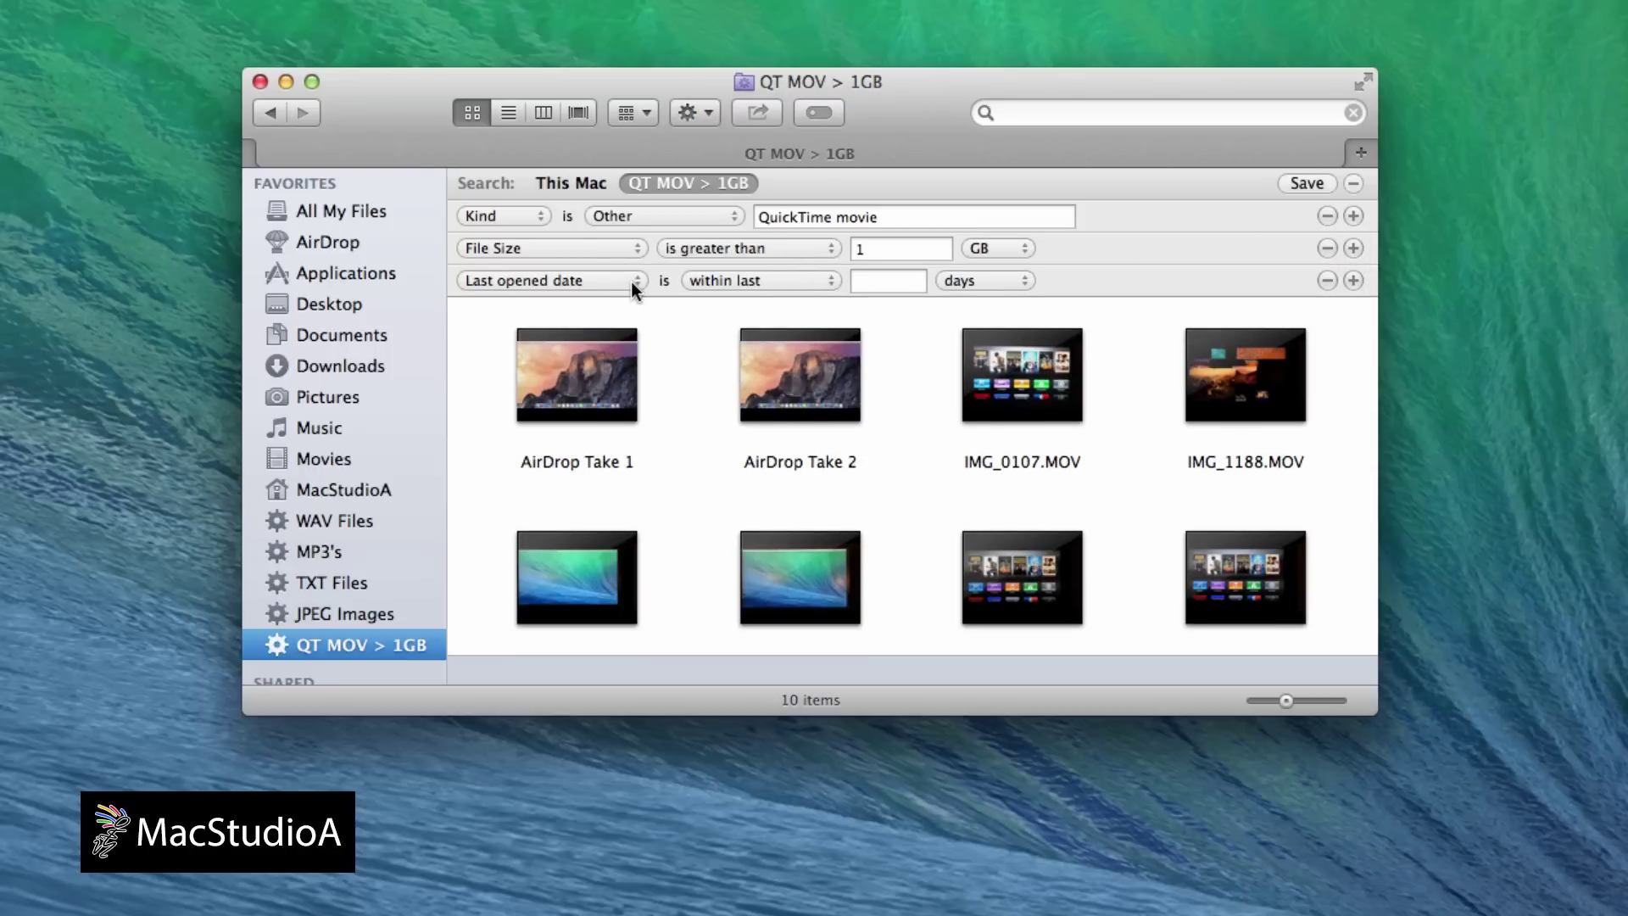
{"action": "left_click", "coordinate": [886, 280]}
{"action": "type", "text": "2"}
{"action": "left_click", "coordinate": [998, 284]}
{"action": "left_click", "coordinate": [984, 326]}
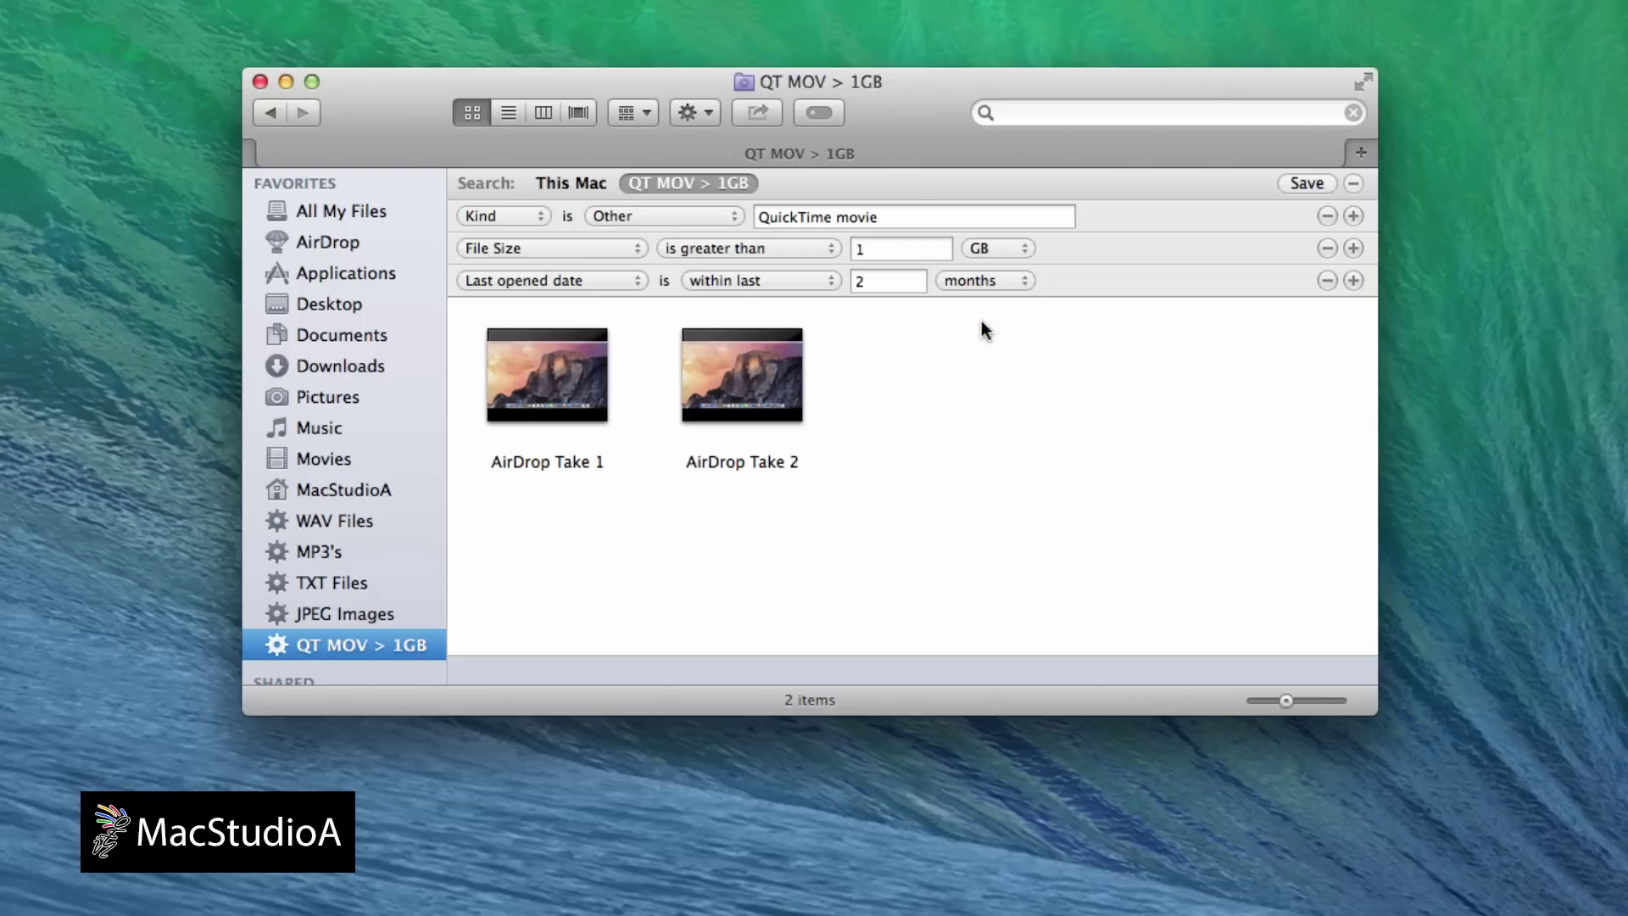
{"action": "left_click", "coordinate": [1309, 184]}
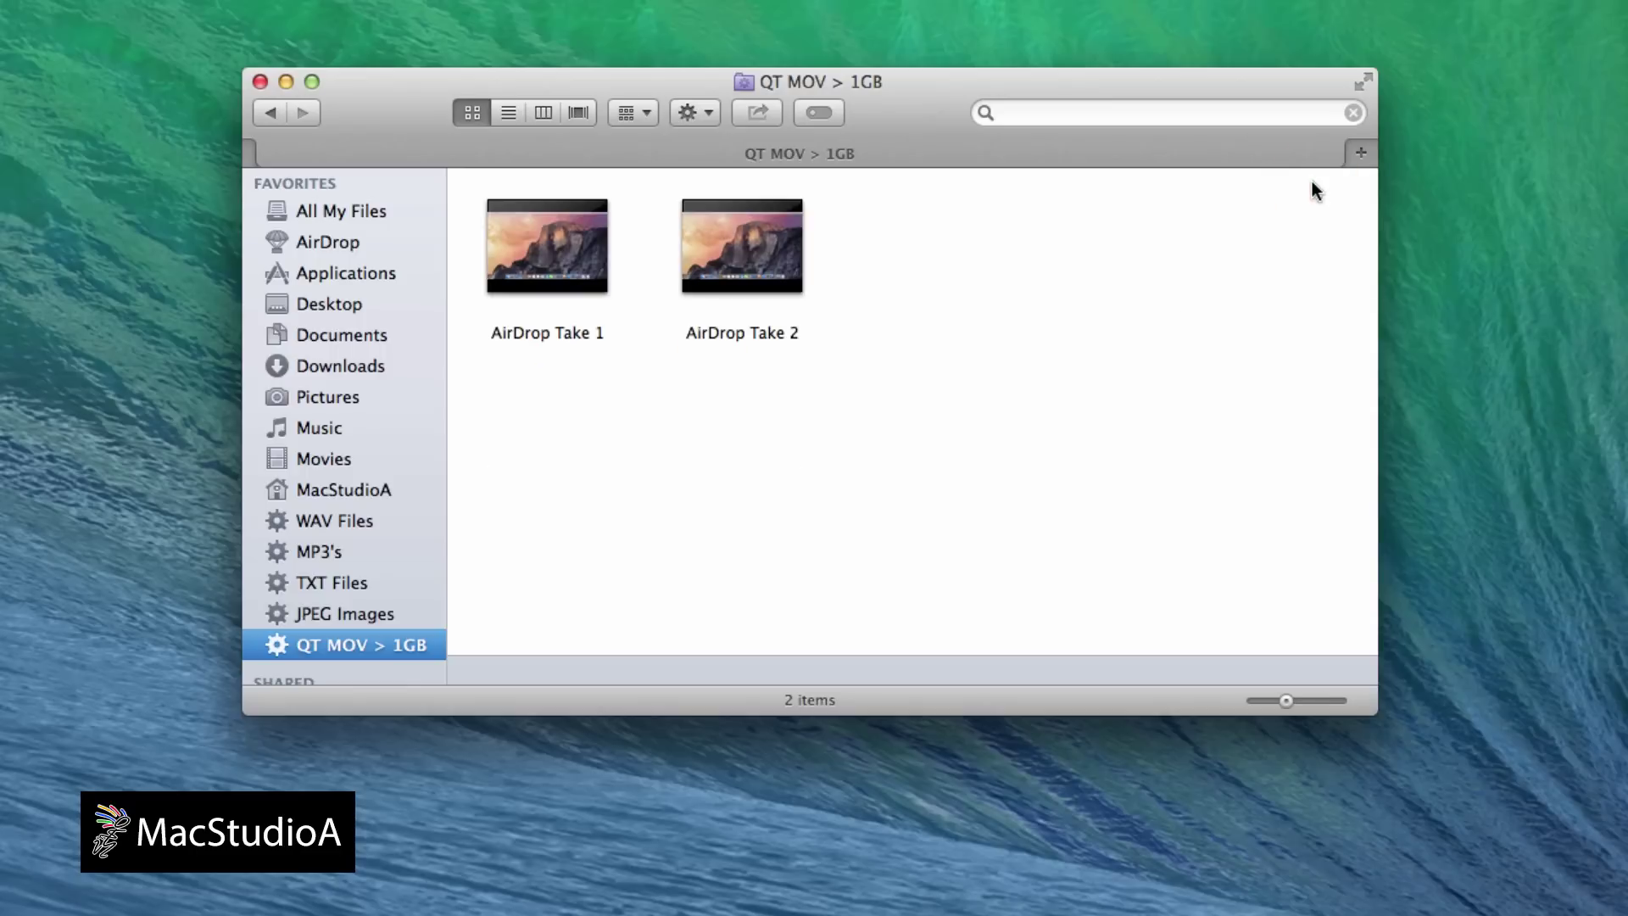
Drag the QT MOV > 1GB and JPEG Images smart folders out of the sidebar.
{"action": "left_click", "coordinate": [339, 643]}
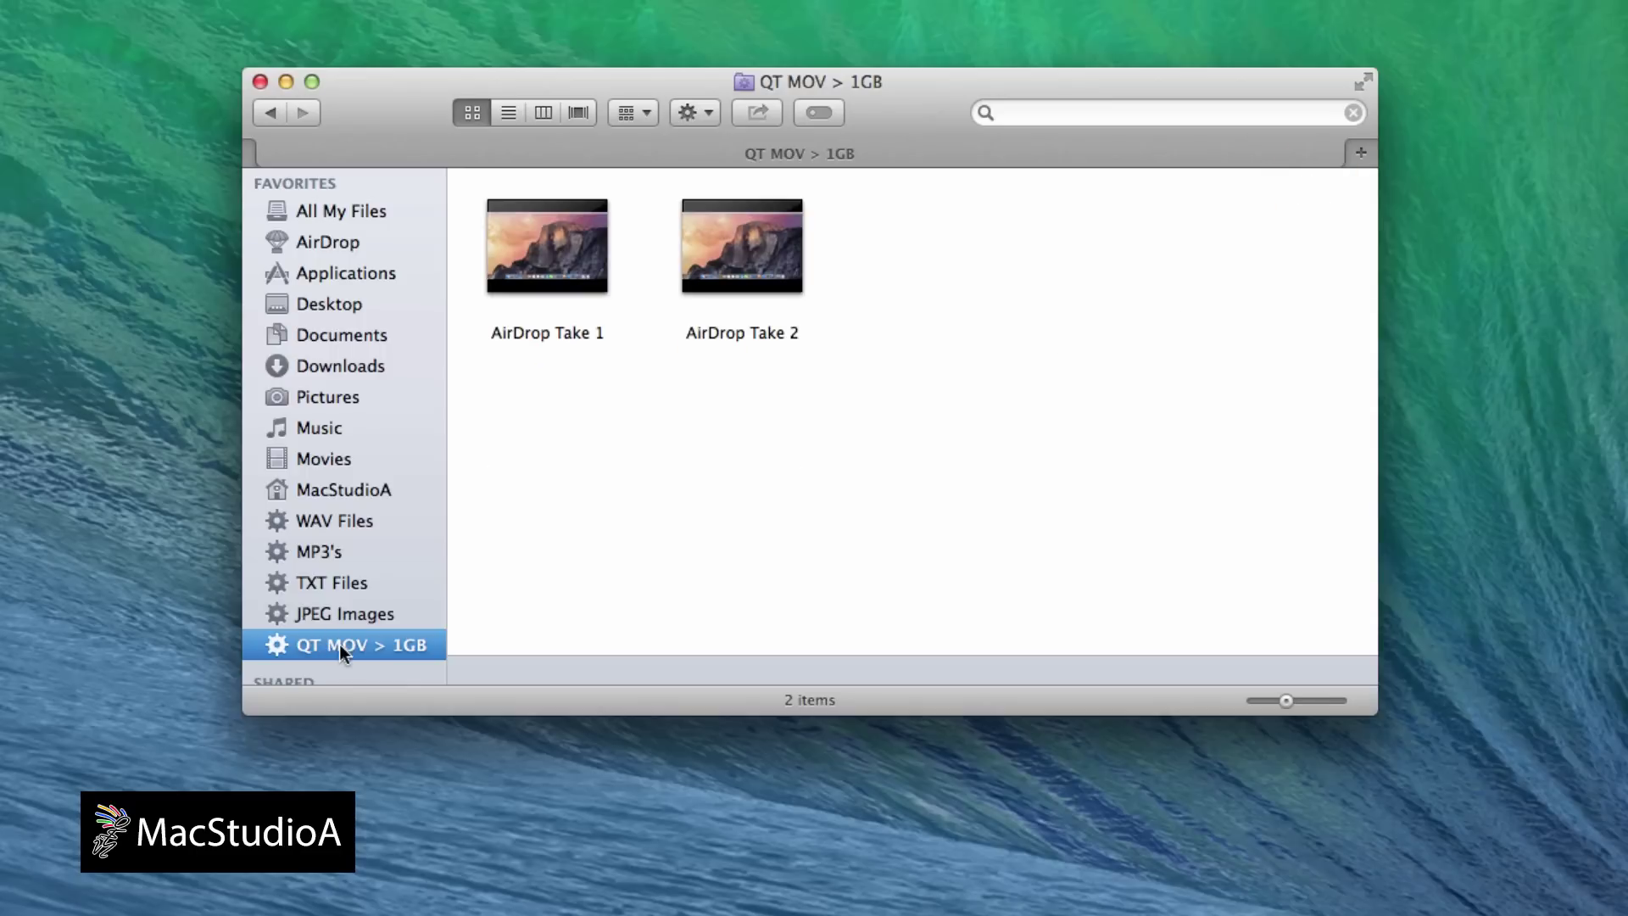
{"action": "left_click", "coordinate": [270, 646]}
{"action": "left_click_drag", "start_coordinate": [271, 644], "coordinate": [39, 648]}
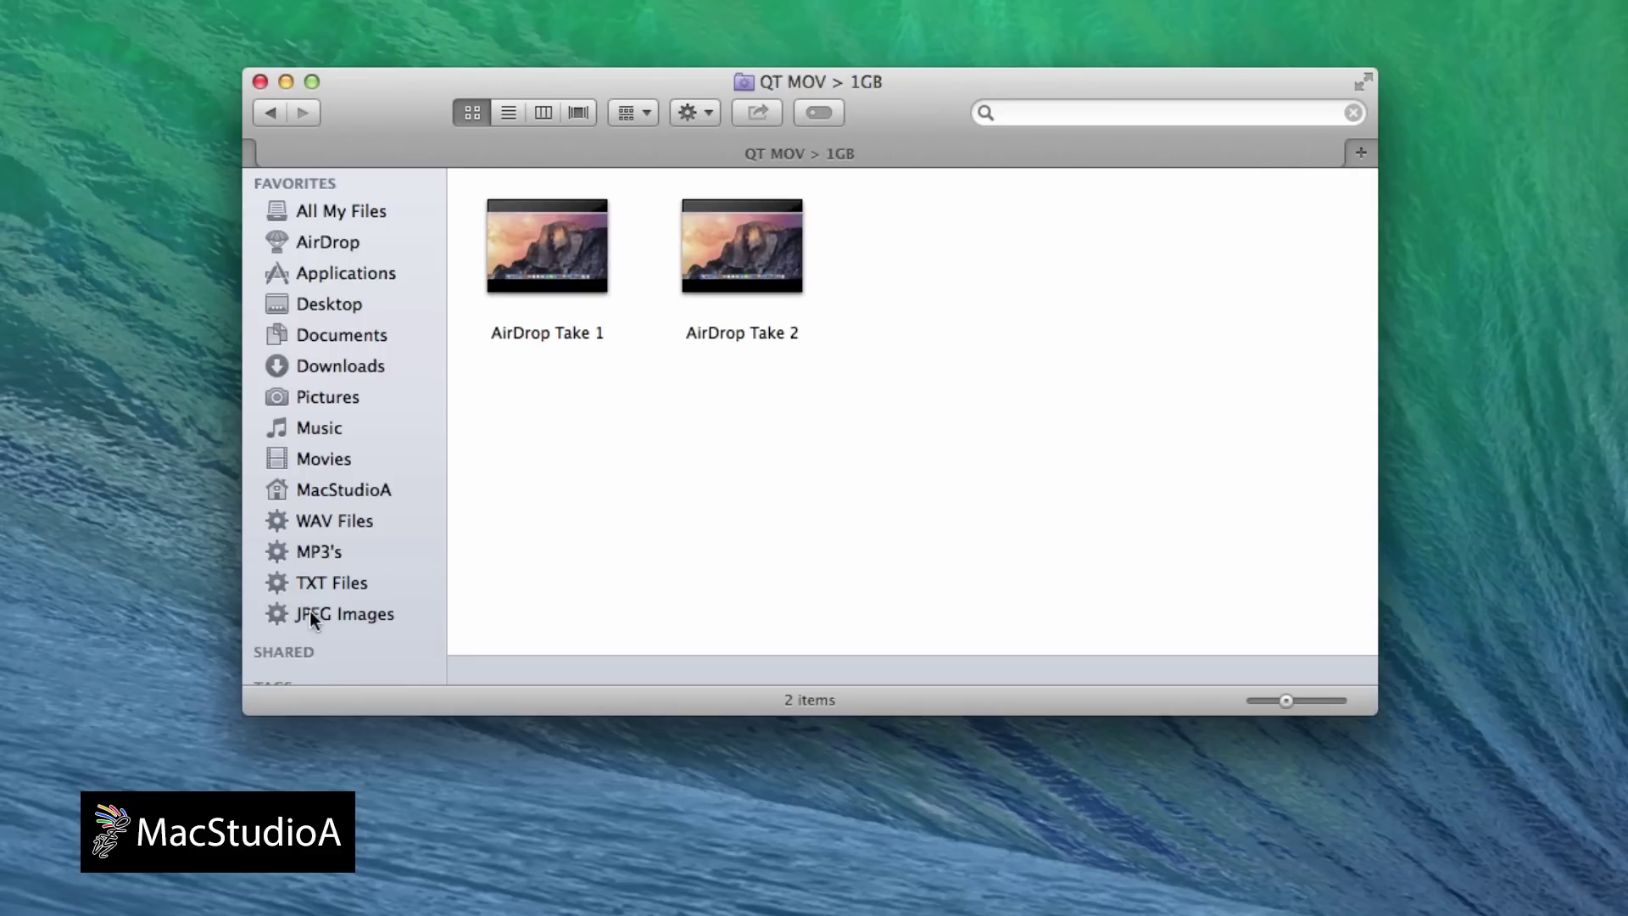
{"action": "left_click_drag", "start_coordinate": [308, 611], "coordinate": [94, 597]}
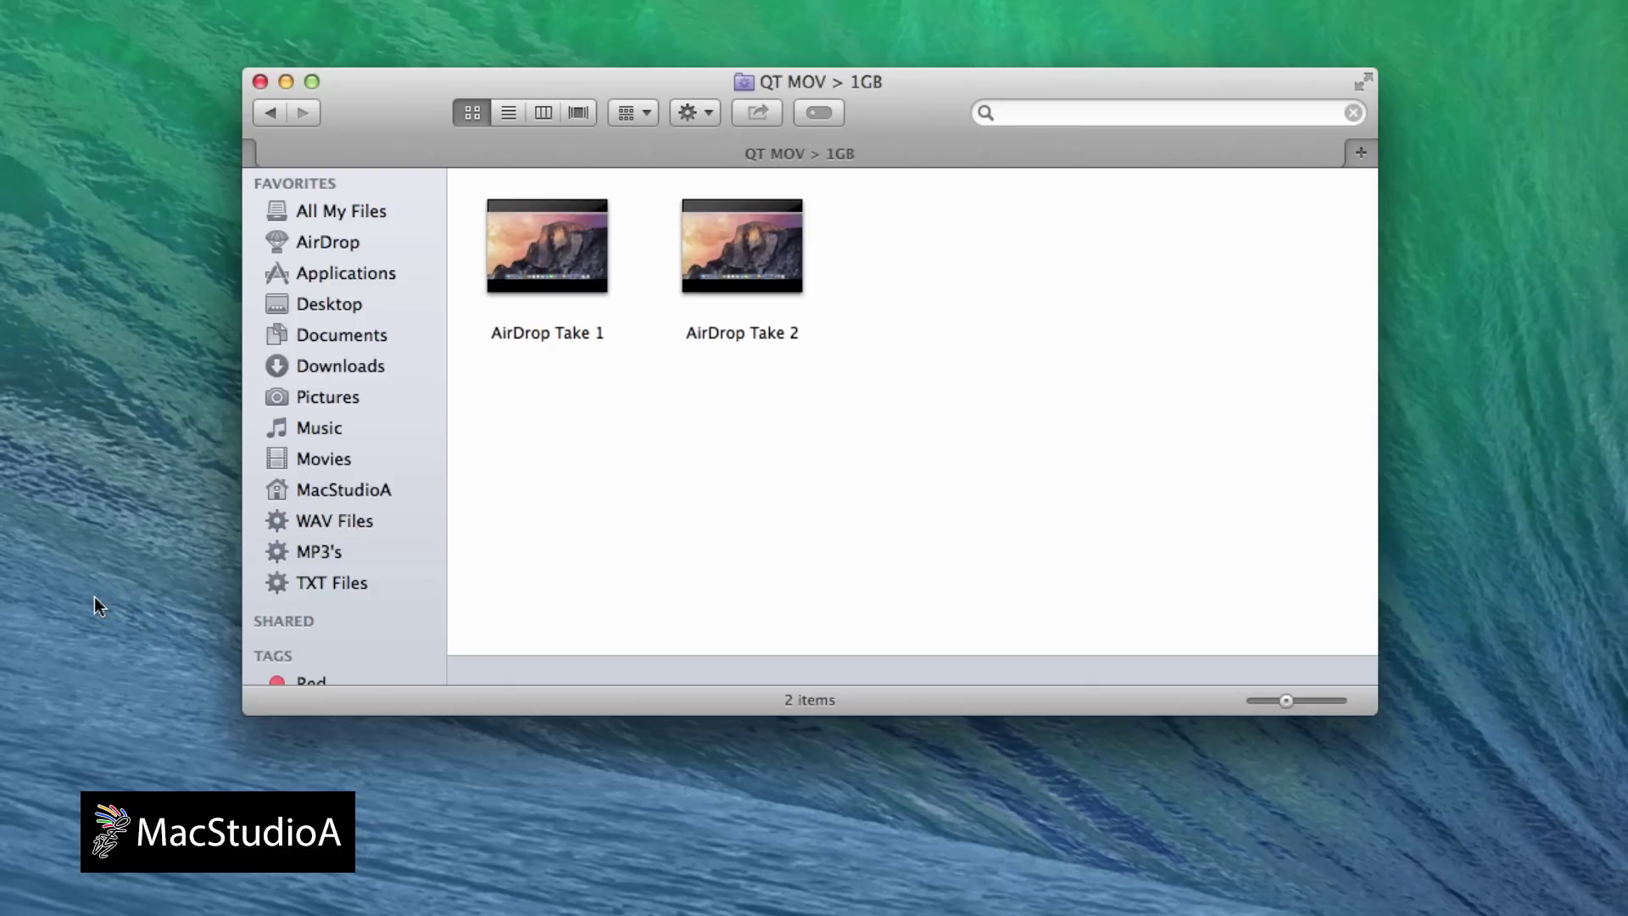
Open Home > Library > Saved Searches and drag JPEG Images and QT MOV > 1GB back to the sidebar.
{"action": "left_click", "coordinate": [333, 489]}
{"action": "double_click", "coordinate": [1273, 255]}
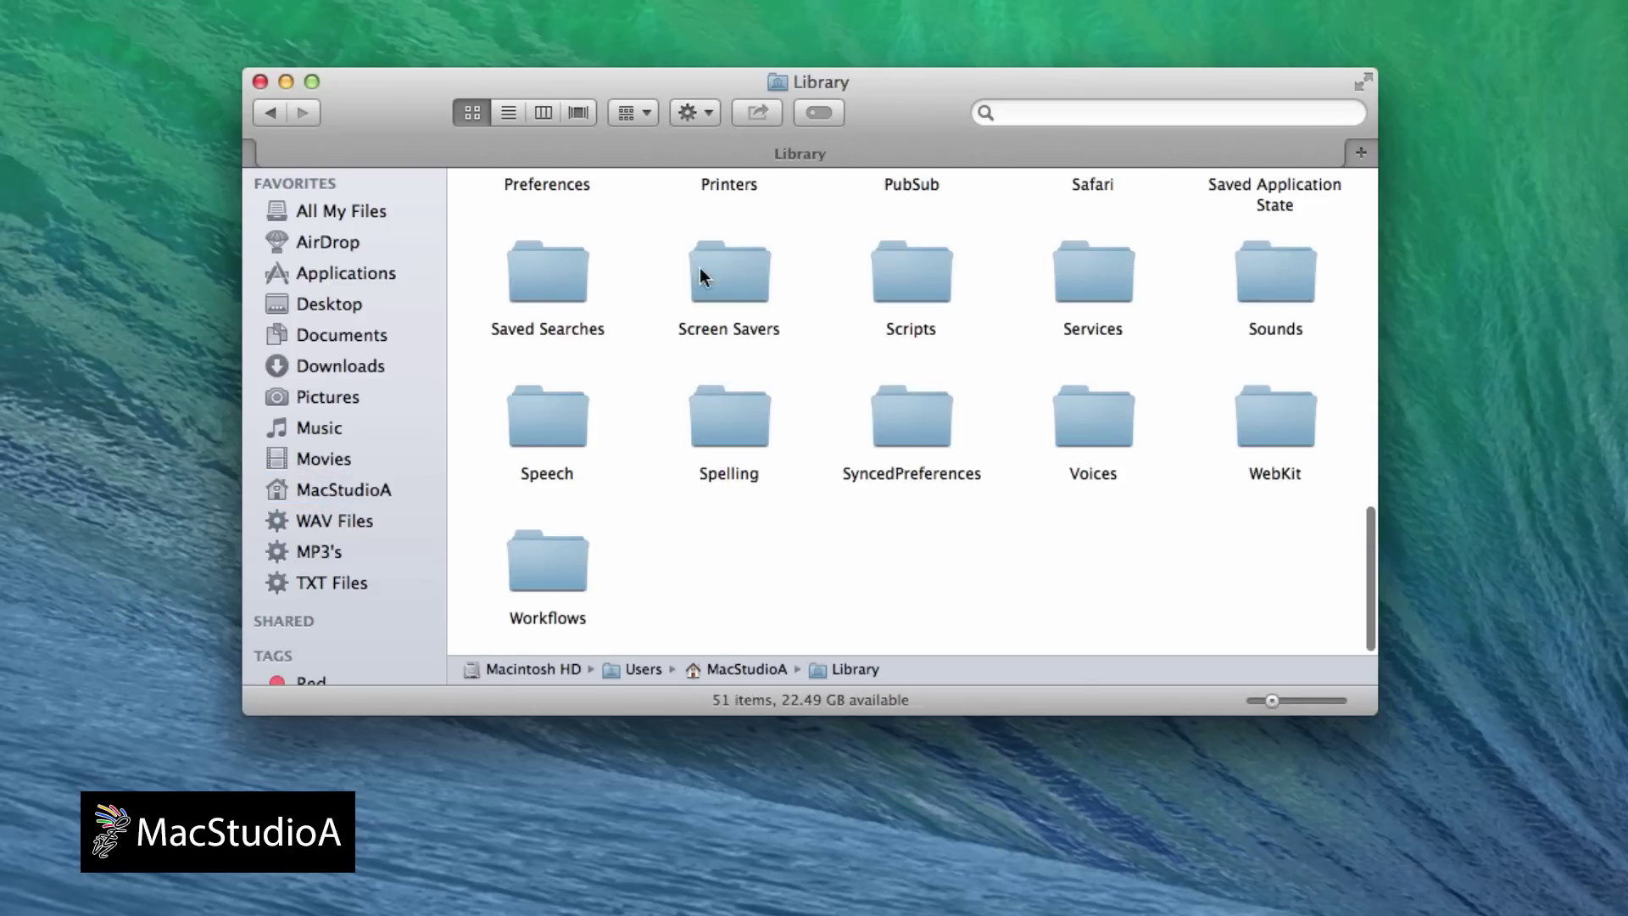
{"action": "left_click", "coordinate": [556, 280]}
{"action": "double_click", "coordinate": [556, 280]}
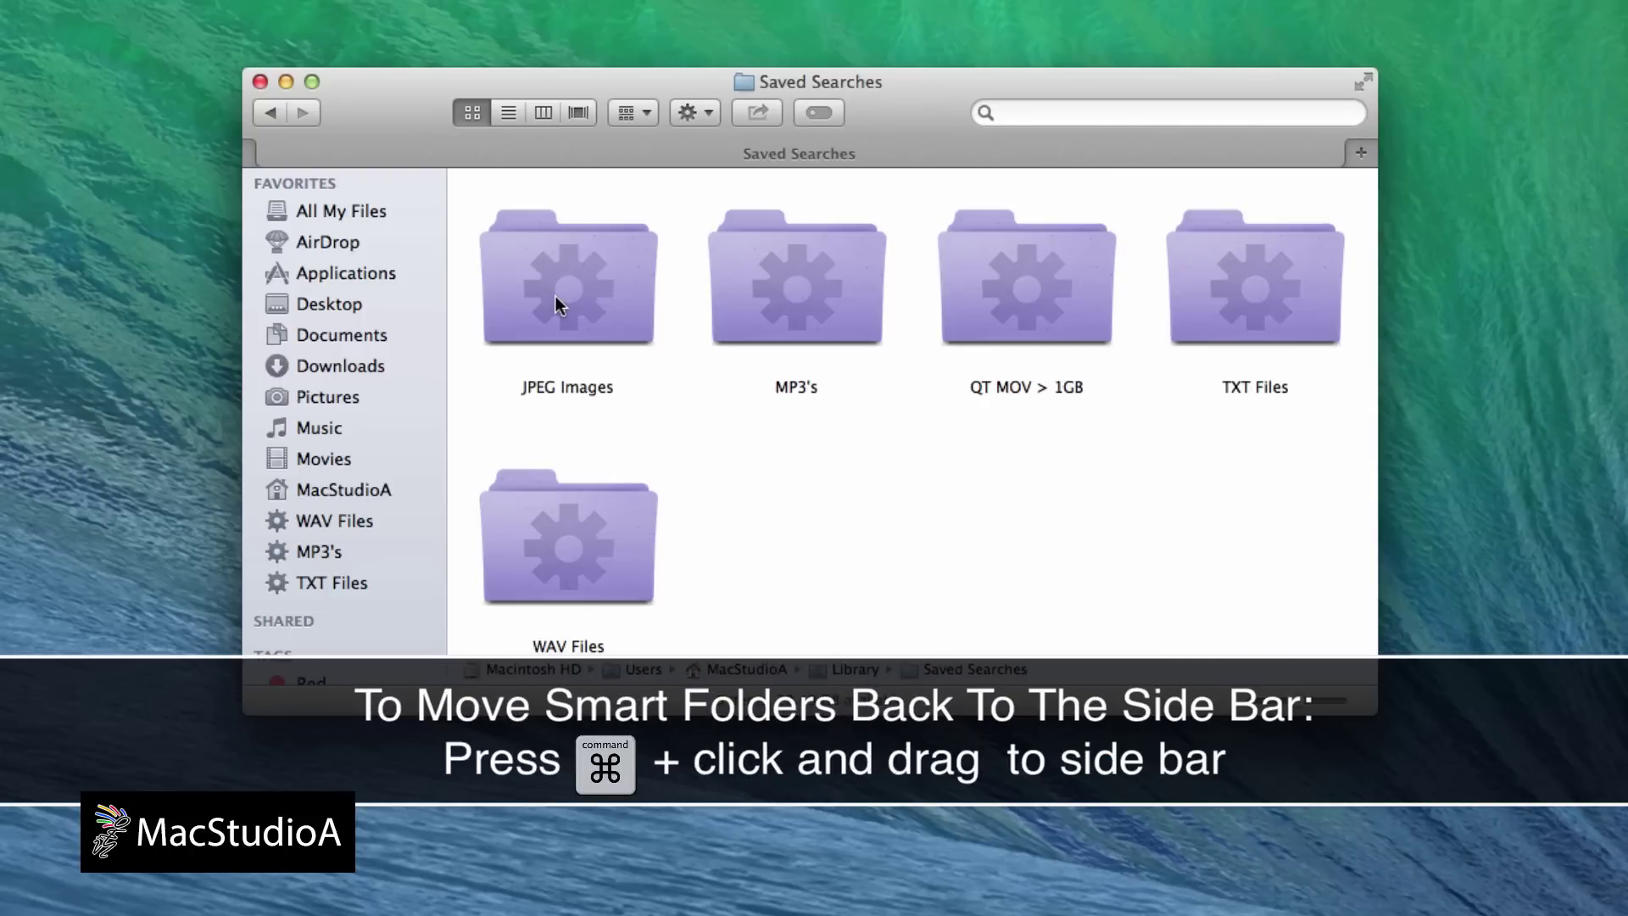
{"action": "left_click_drag", "start_coordinate": [559, 306], "coordinate": [418, 625]}
{"action": "left_click_drag", "start_coordinate": [1001, 312], "coordinate": [435, 625]}
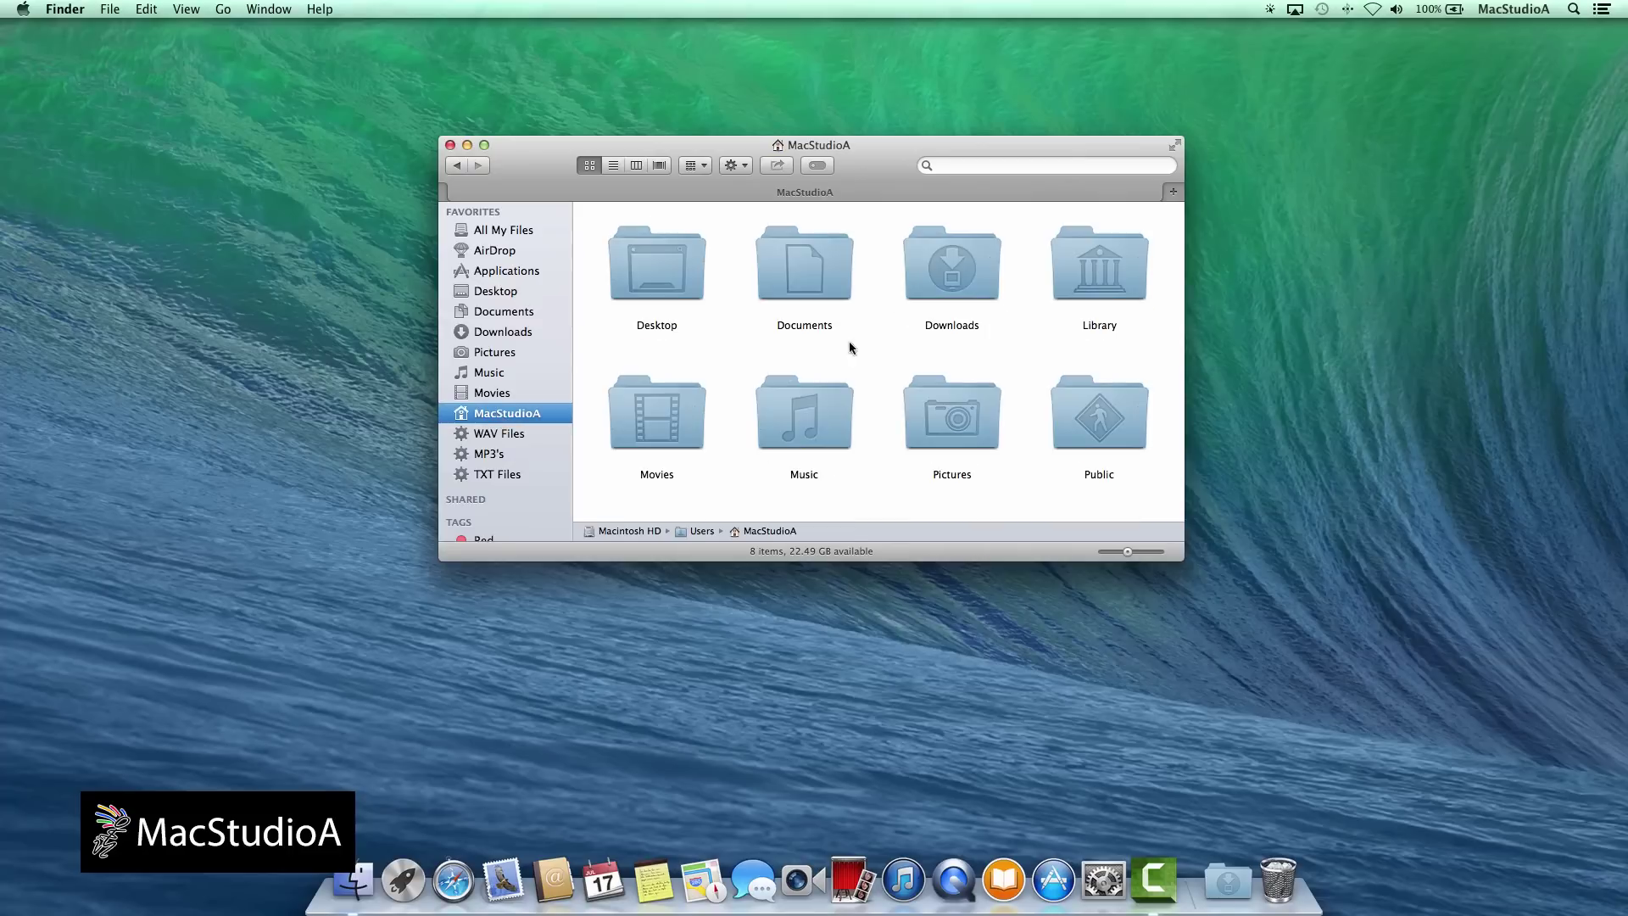
In Library > Saved Searches, move JPEG Images and QT MOV > 1GB to the Trash.
{"action": "double_click", "coordinate": [1095, 265]}
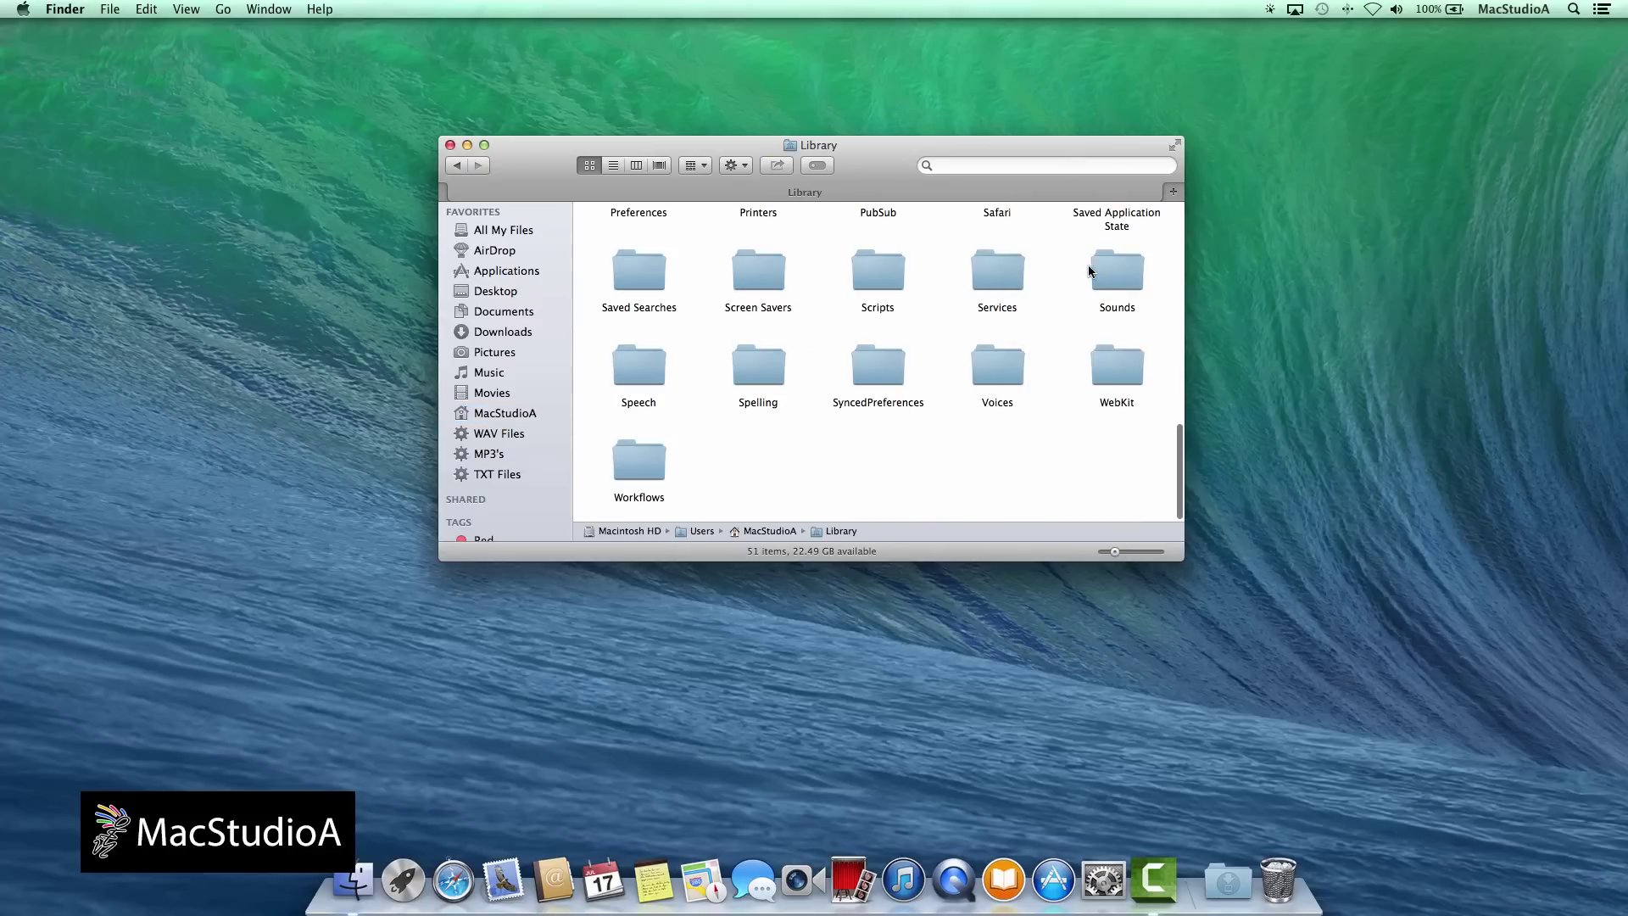
{"action": "double_click", "coordinate": [635, 268]}
{"action": "left_click", "coordinate": [642, 286]}
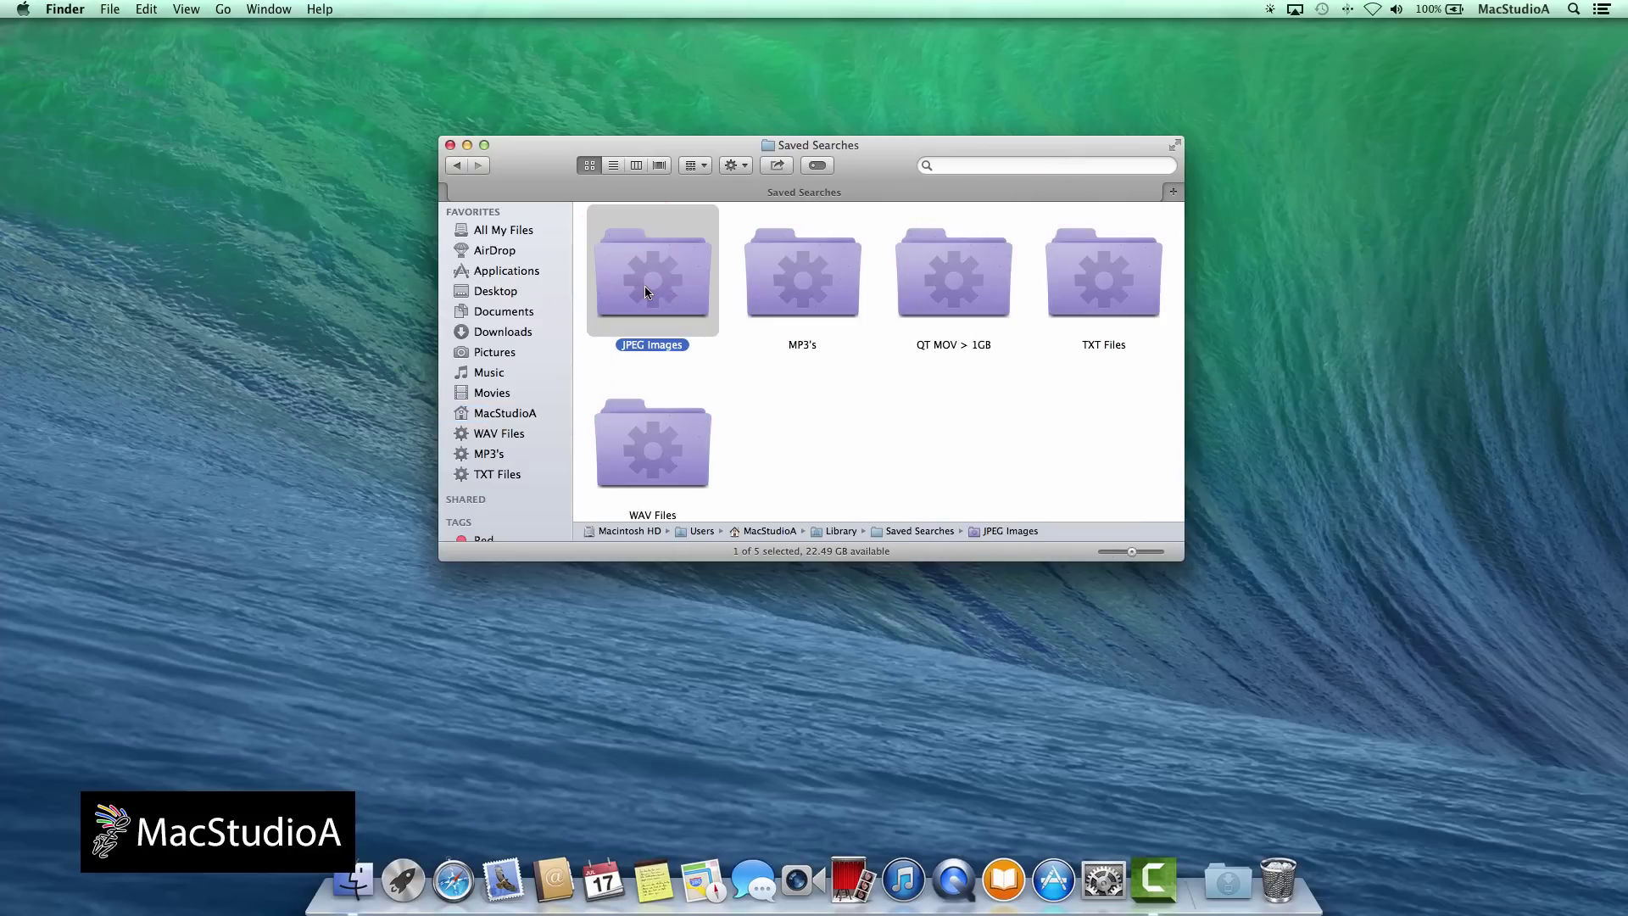
{"action": "left_click", "coordinate": [957, 287], "text": "super"}
{"action": "right_click", "coordinate": [971, 290]}
{"action": "left_click", "coordinate": [1008, 353]}
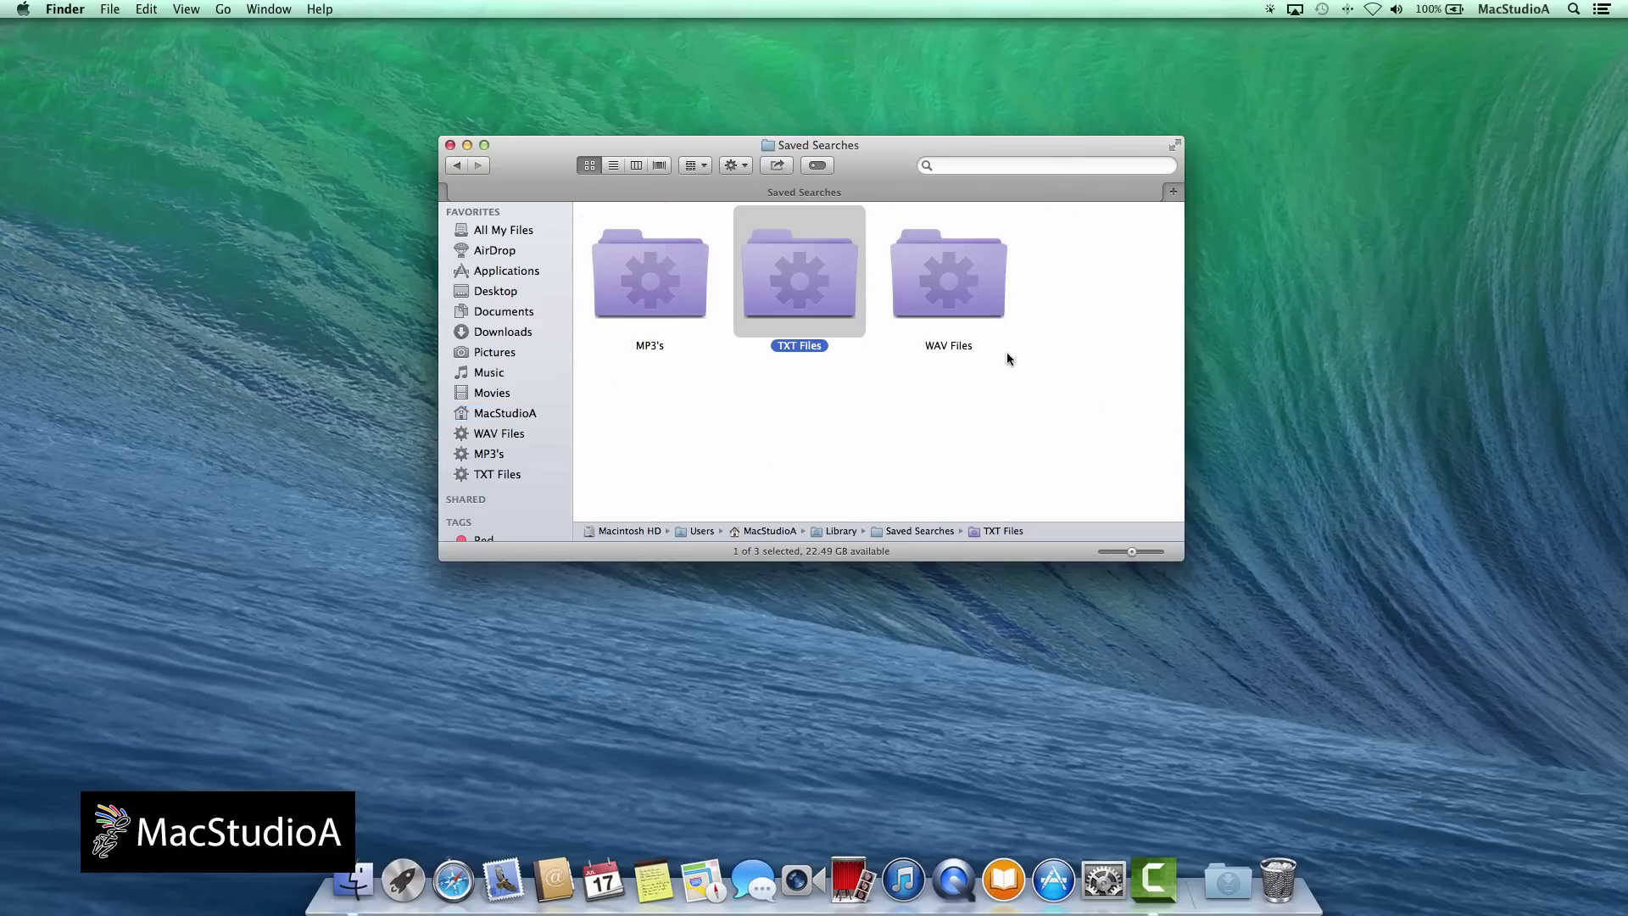
{"action": "left_click", "coordinate": [947, 476]}
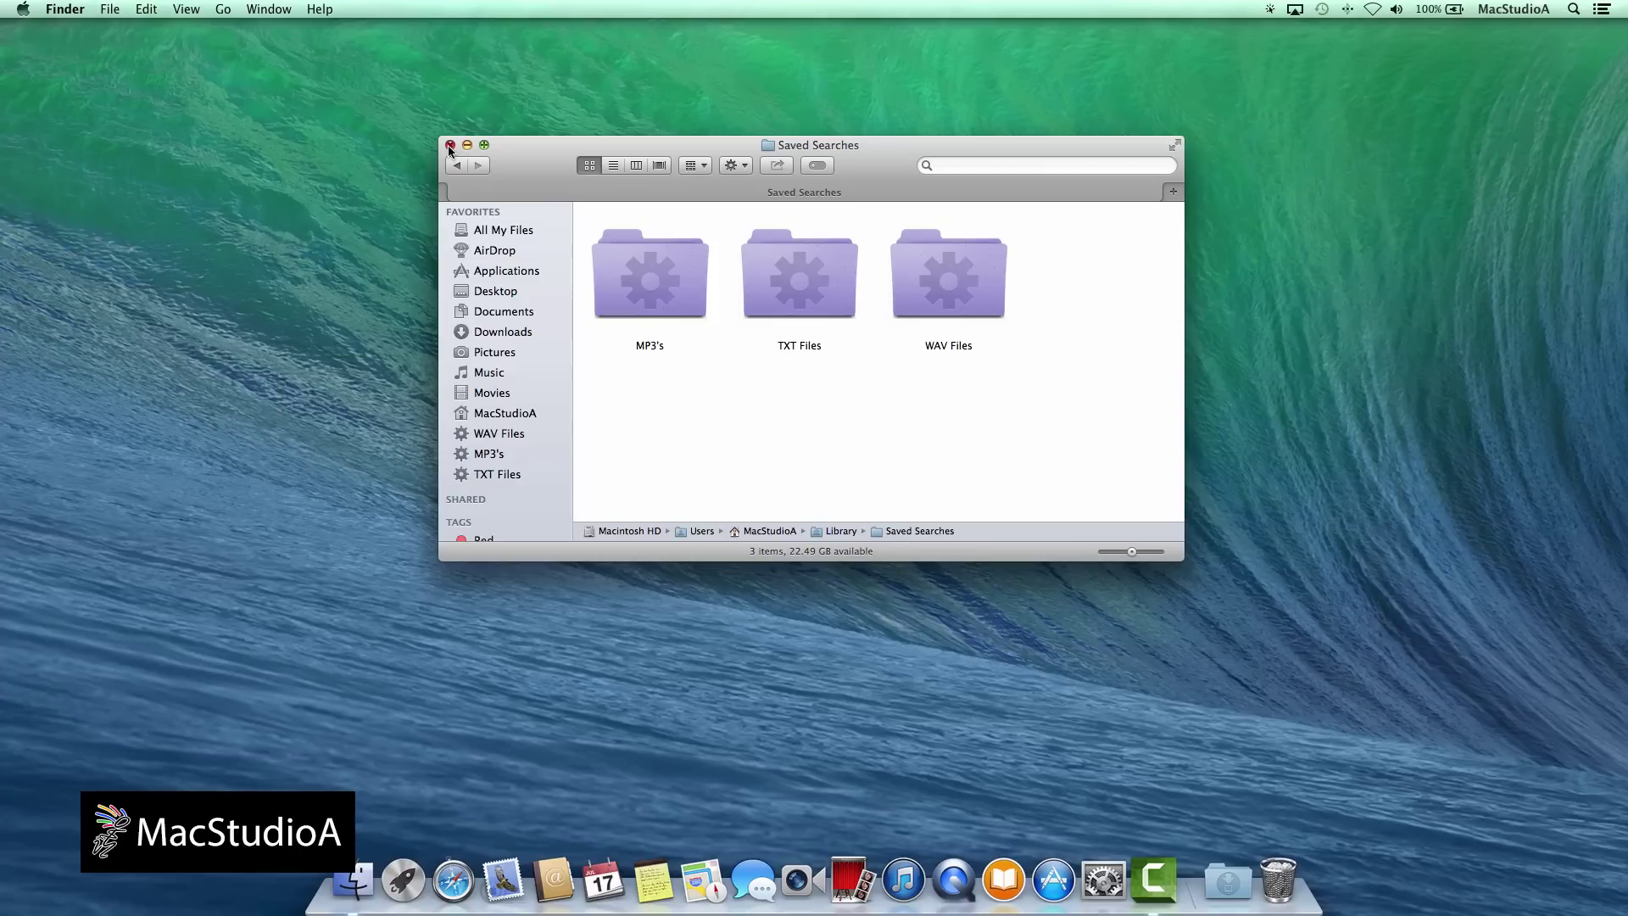